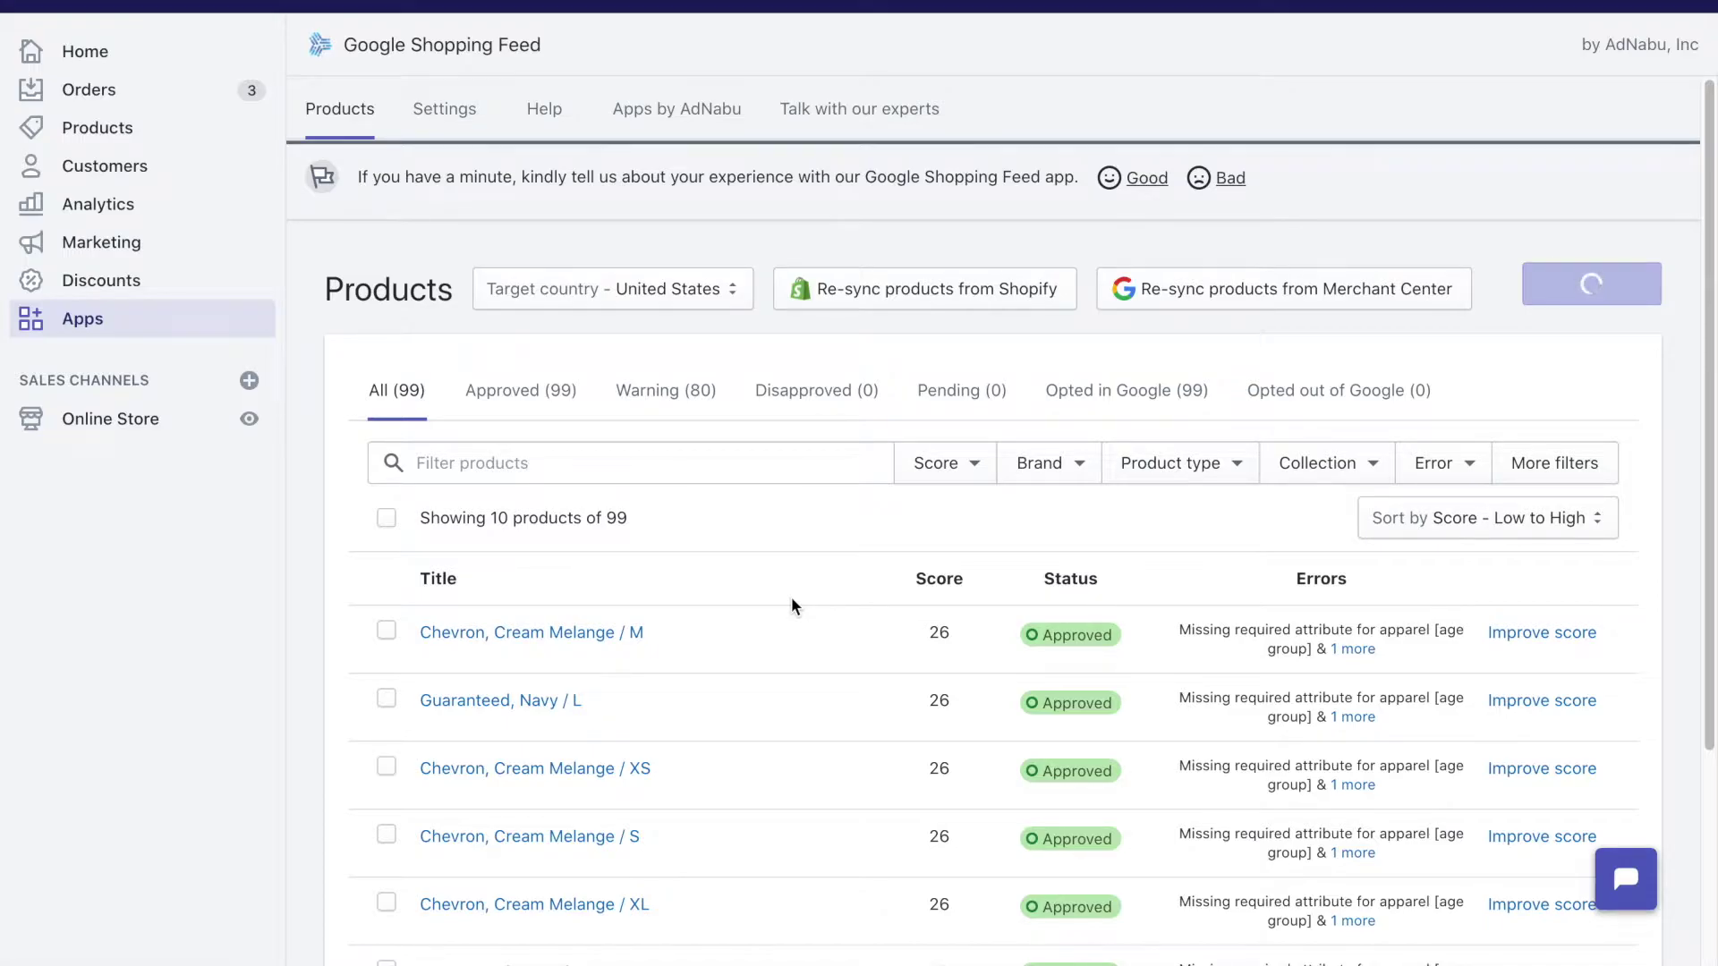
Step: Find the Chevron - Cream Melange / S product in the list and open its details
scroll(791, 707, down, 1)
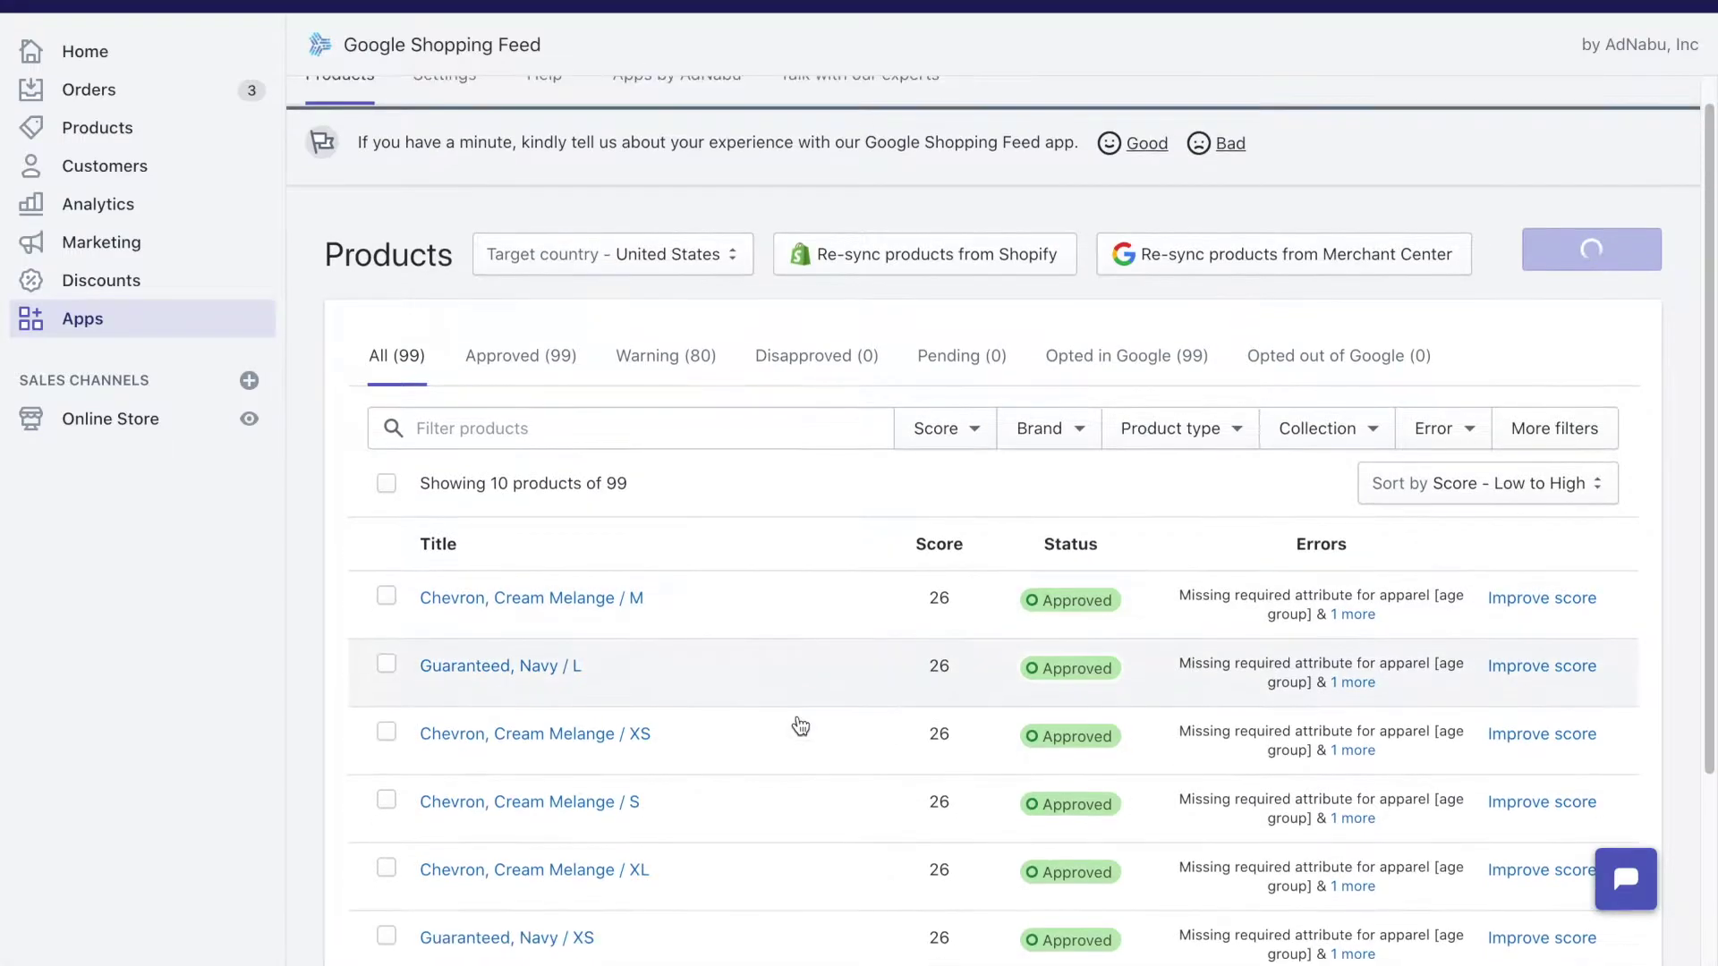
scroll(803, 719, up, 1)
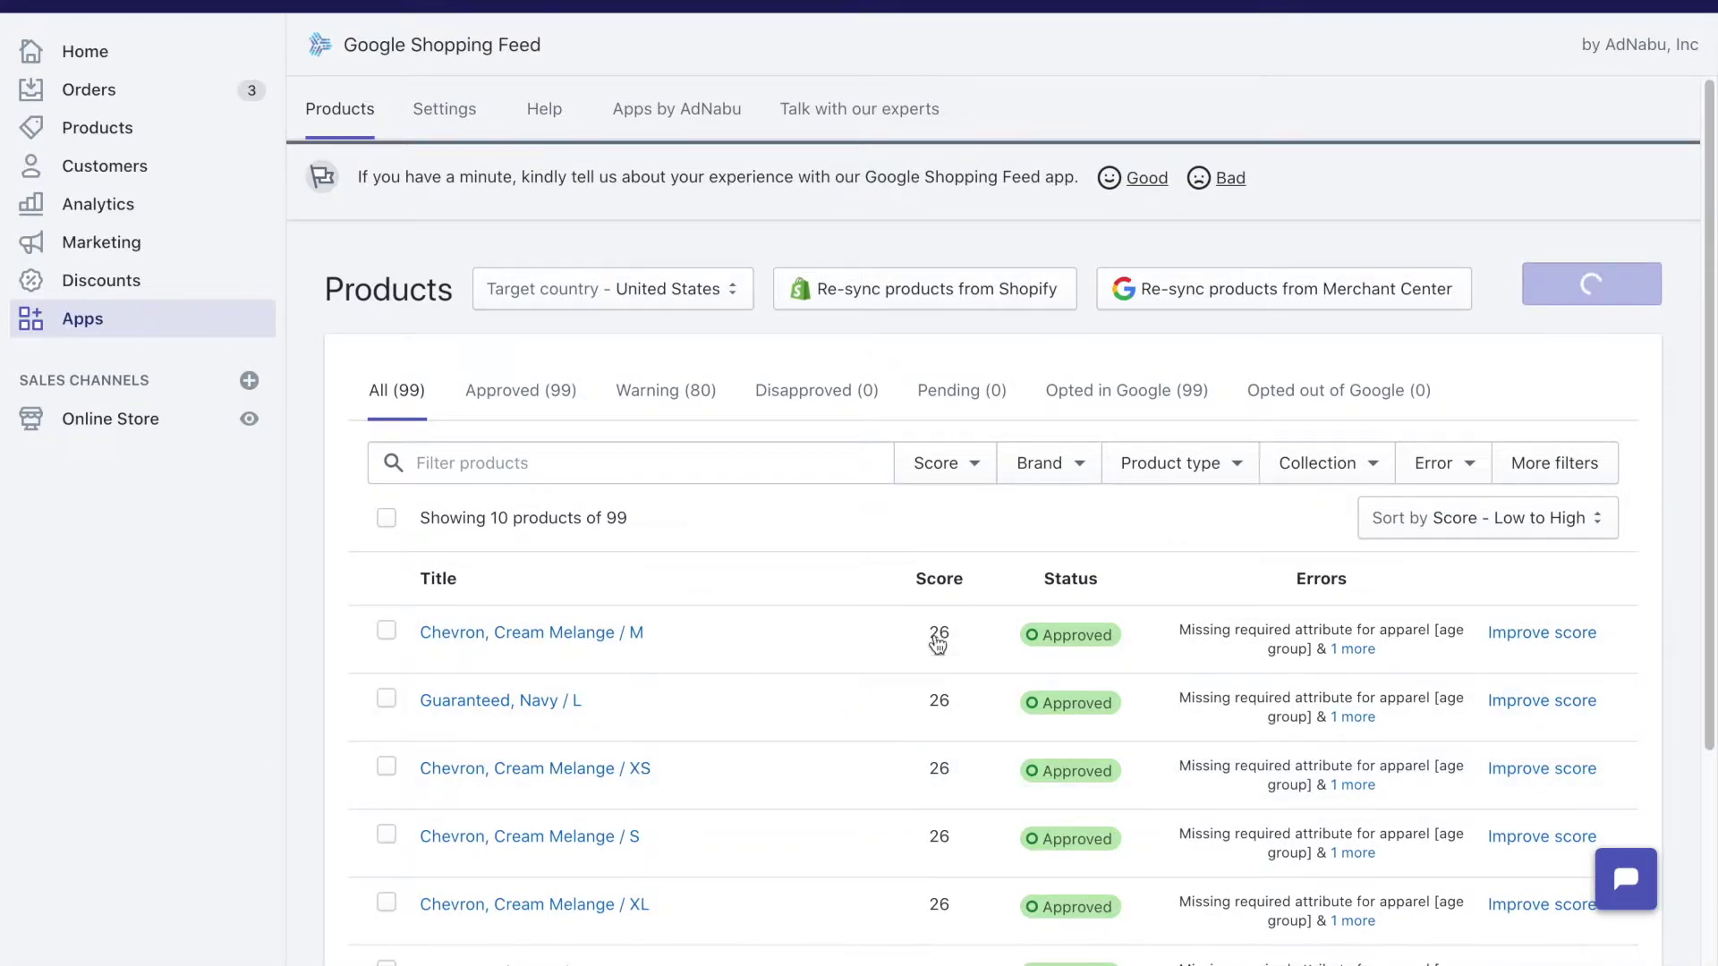
scroll(941, 828, down, 3)
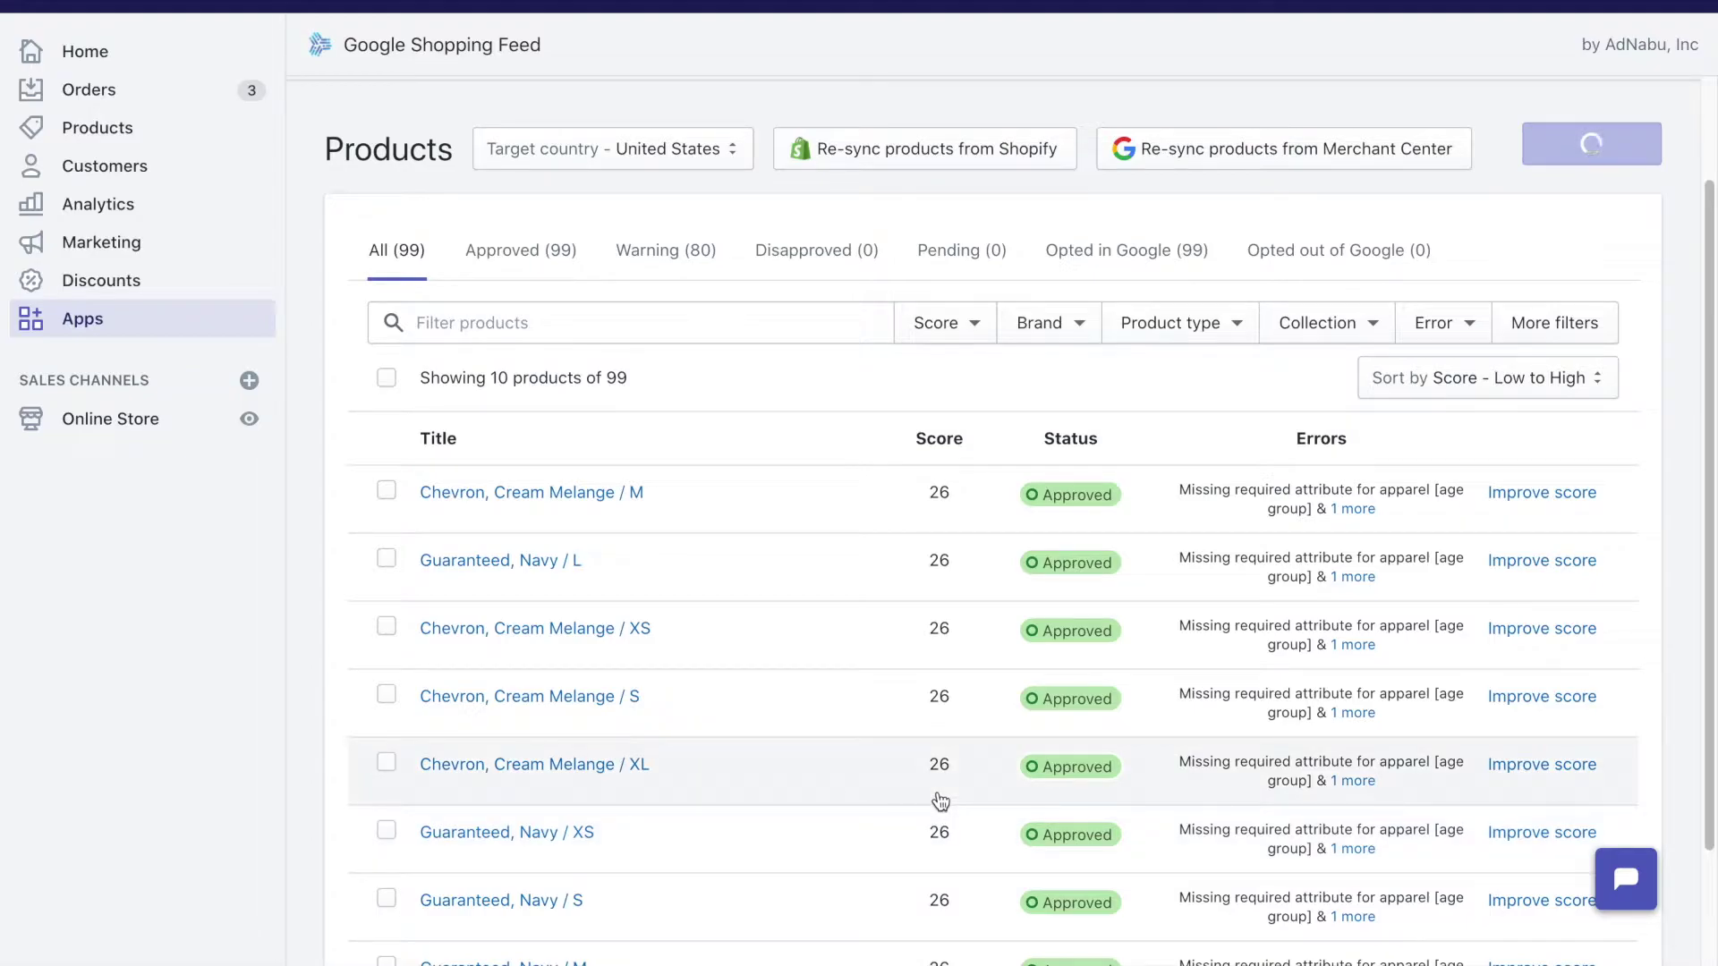
scroll(939, 798, down, 3)
scroll(916, 628, up, 5)
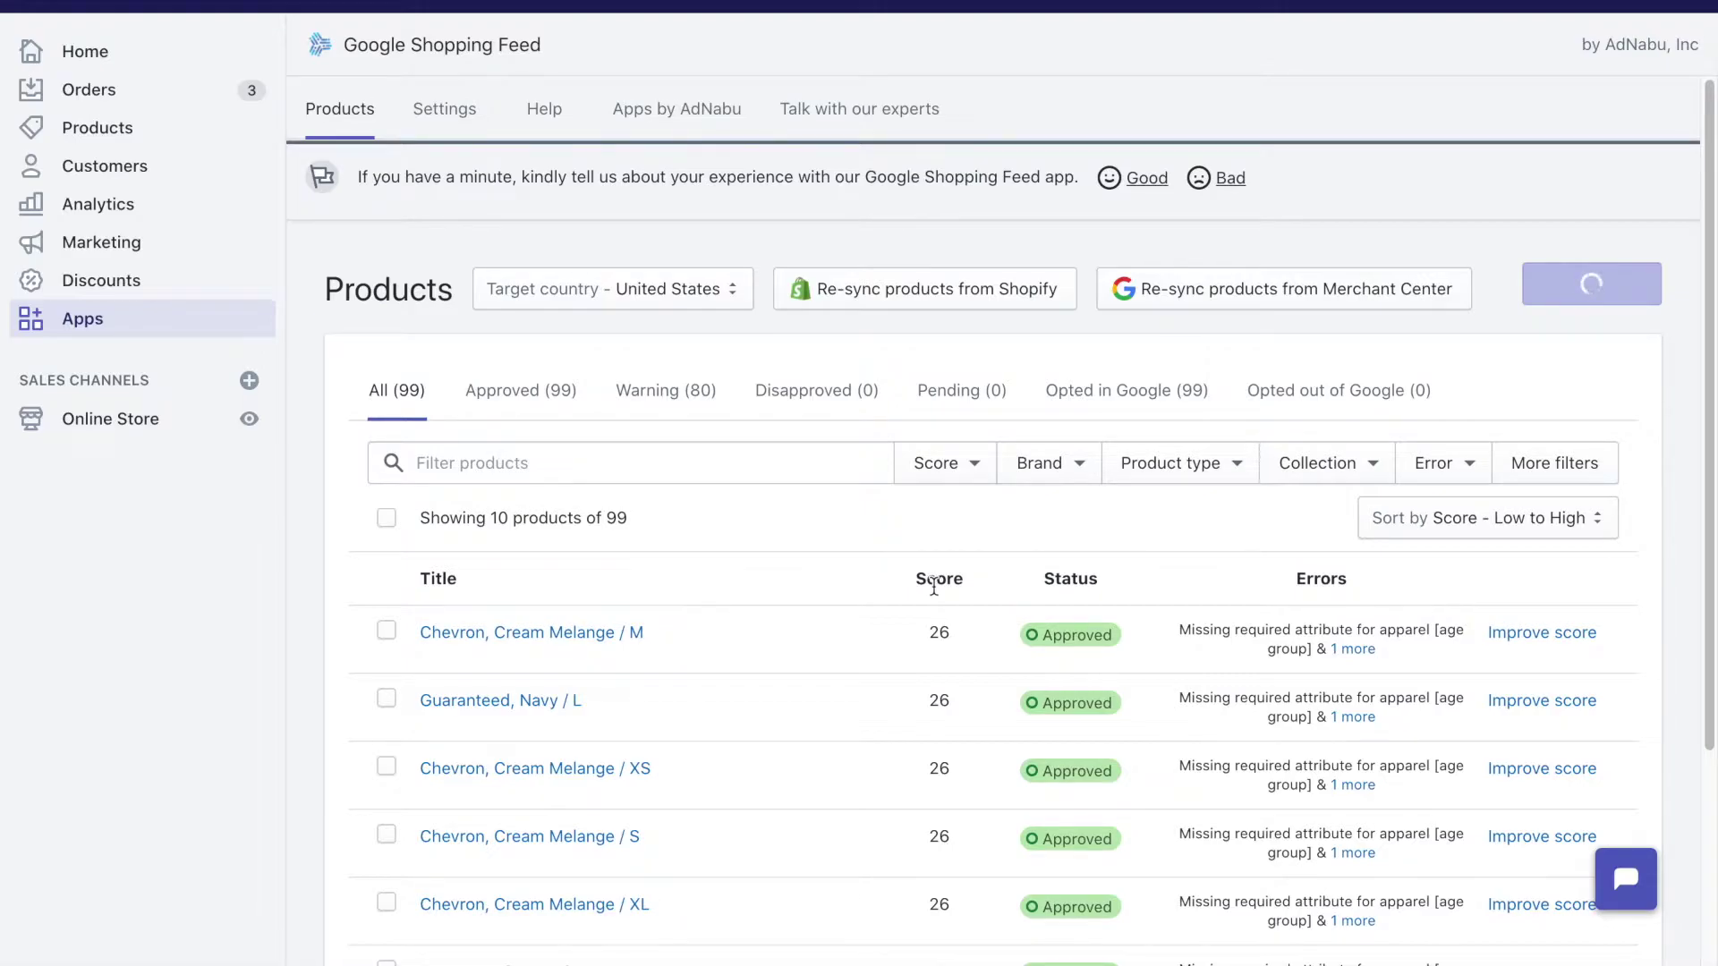
scroll(935, 633, down, 1)
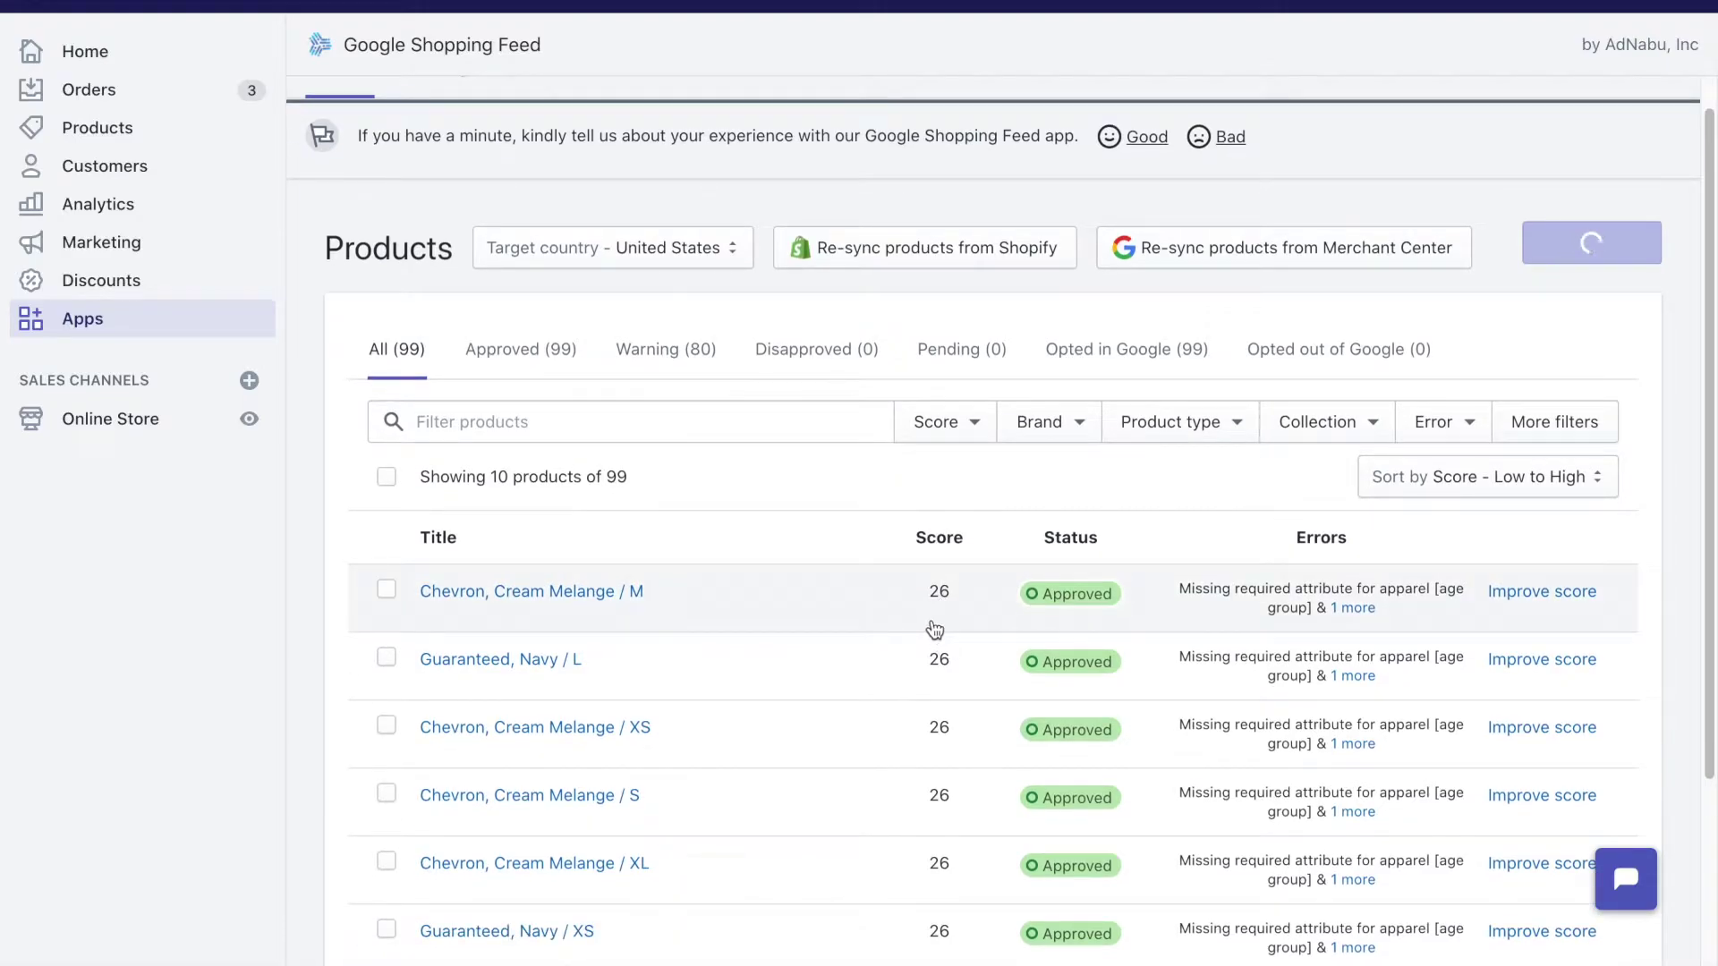
scroll(935, 631, down, 2)
click(548, 622)
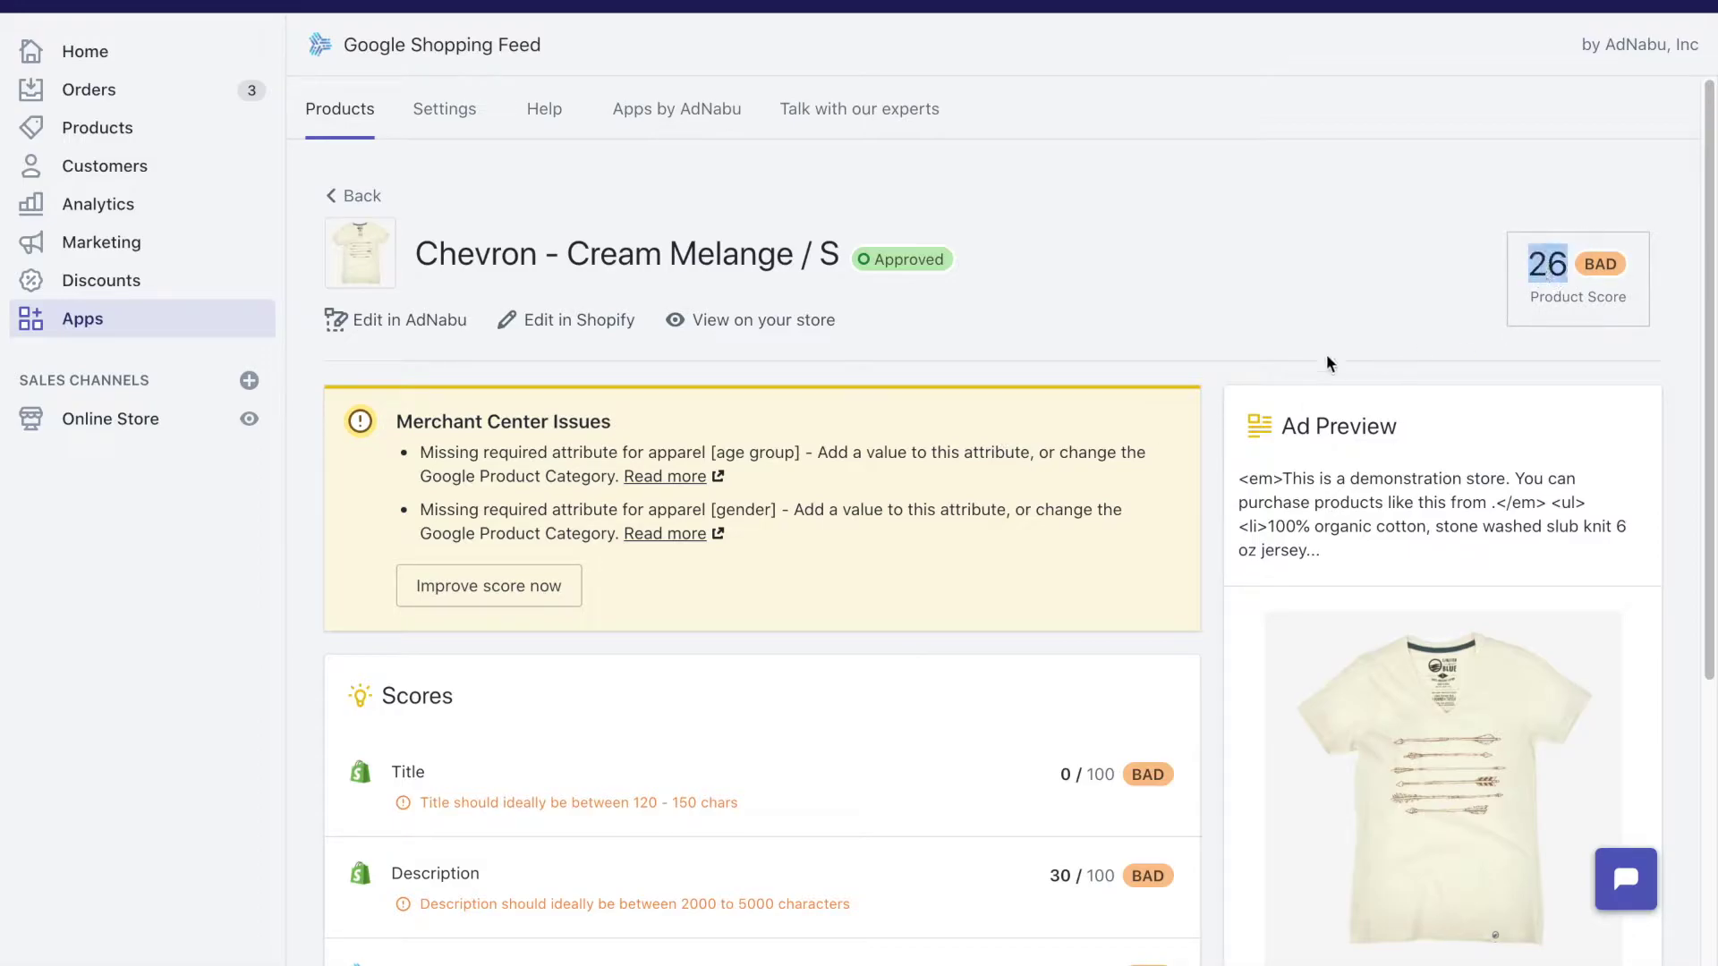
Step: Review the per-attribute scores, noting the title's 120–150 character recommendation
scroll(984, 483, down, 5)
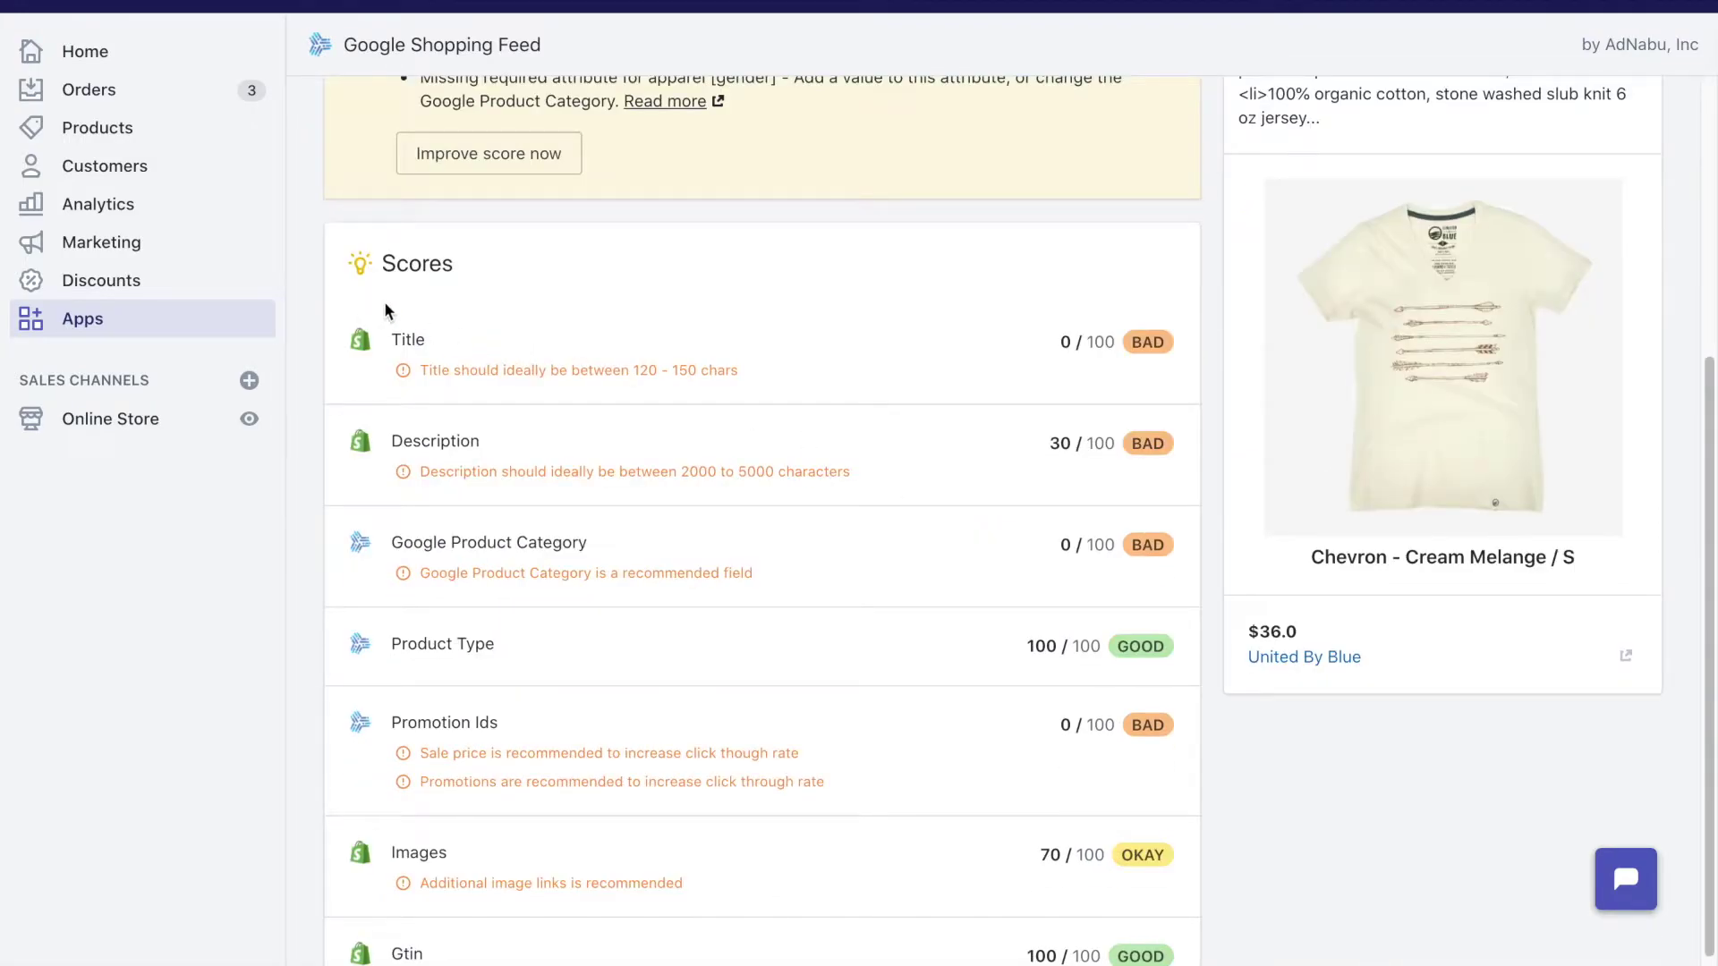
scroll(463, 386, down, 1)
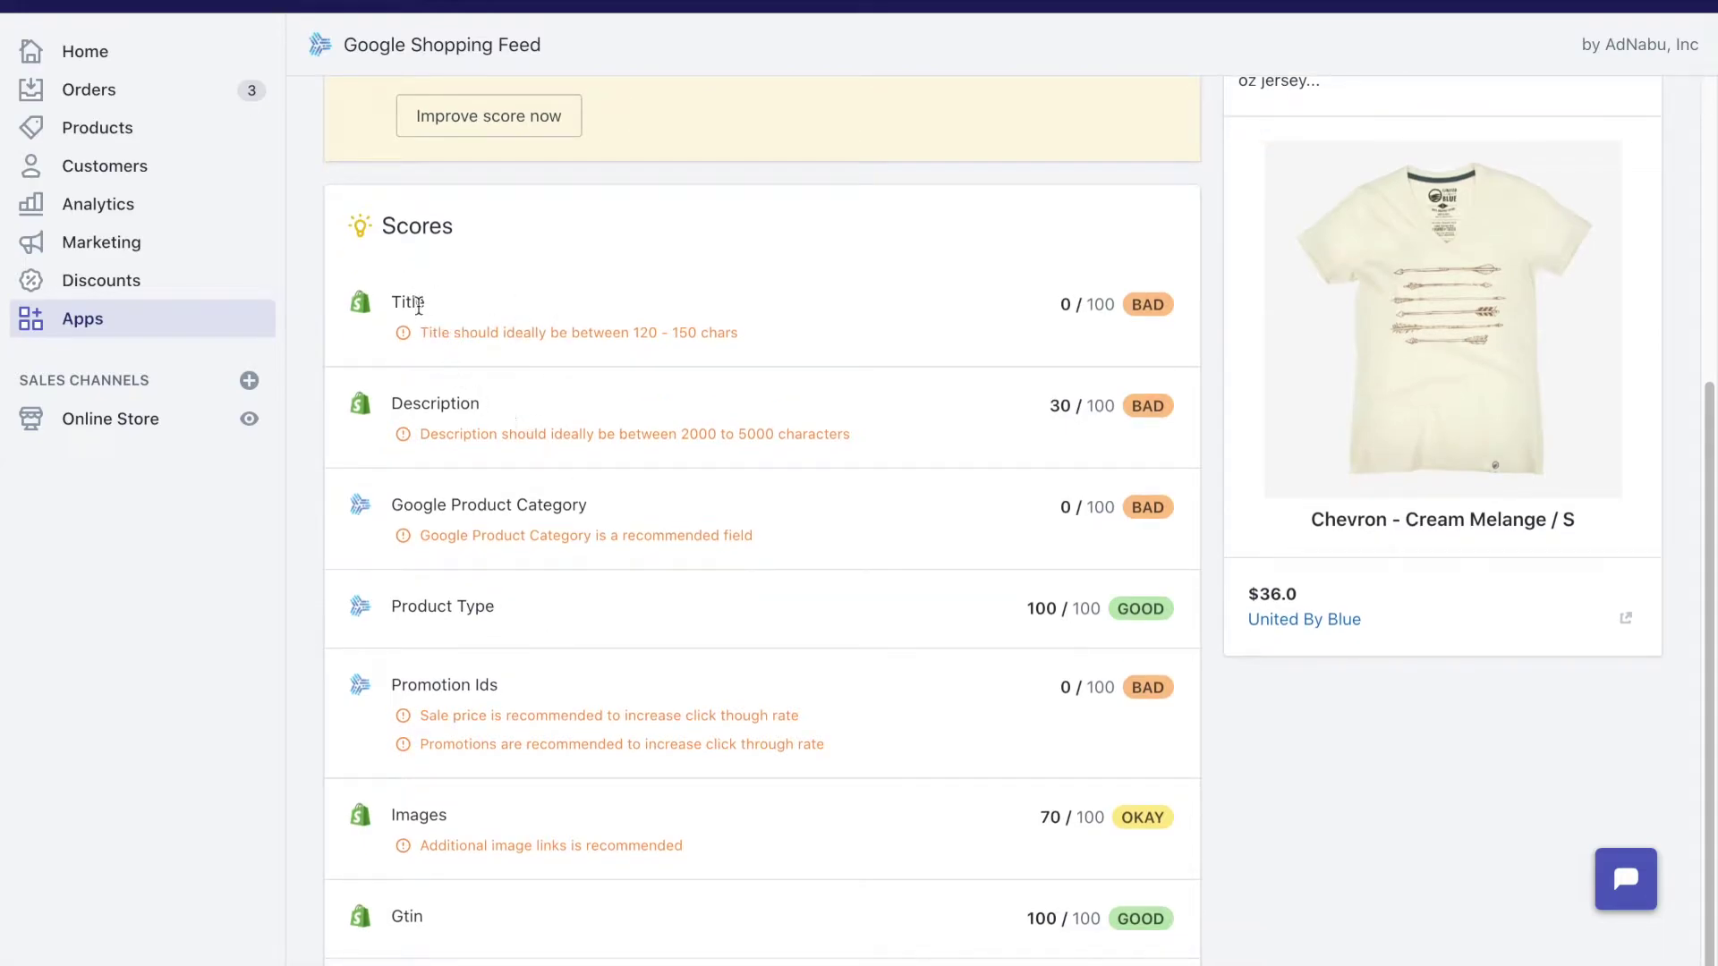
triple_click(540, 334)
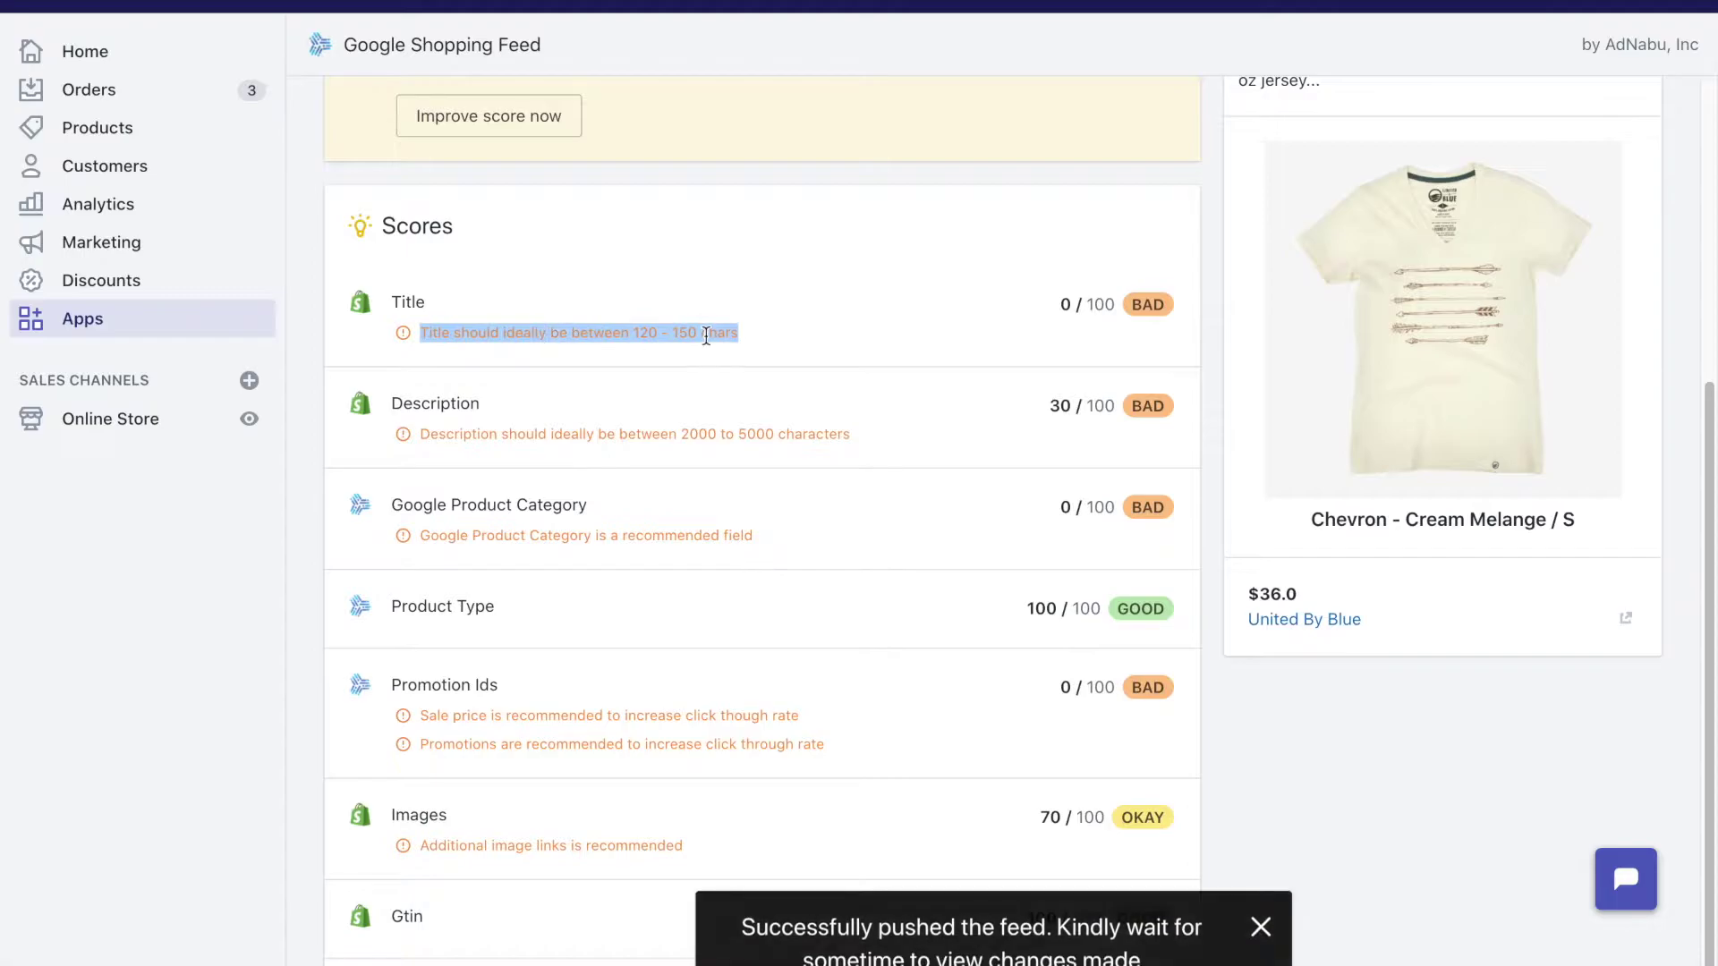
click(779, 347)
scroll(780, 345, up, 5)
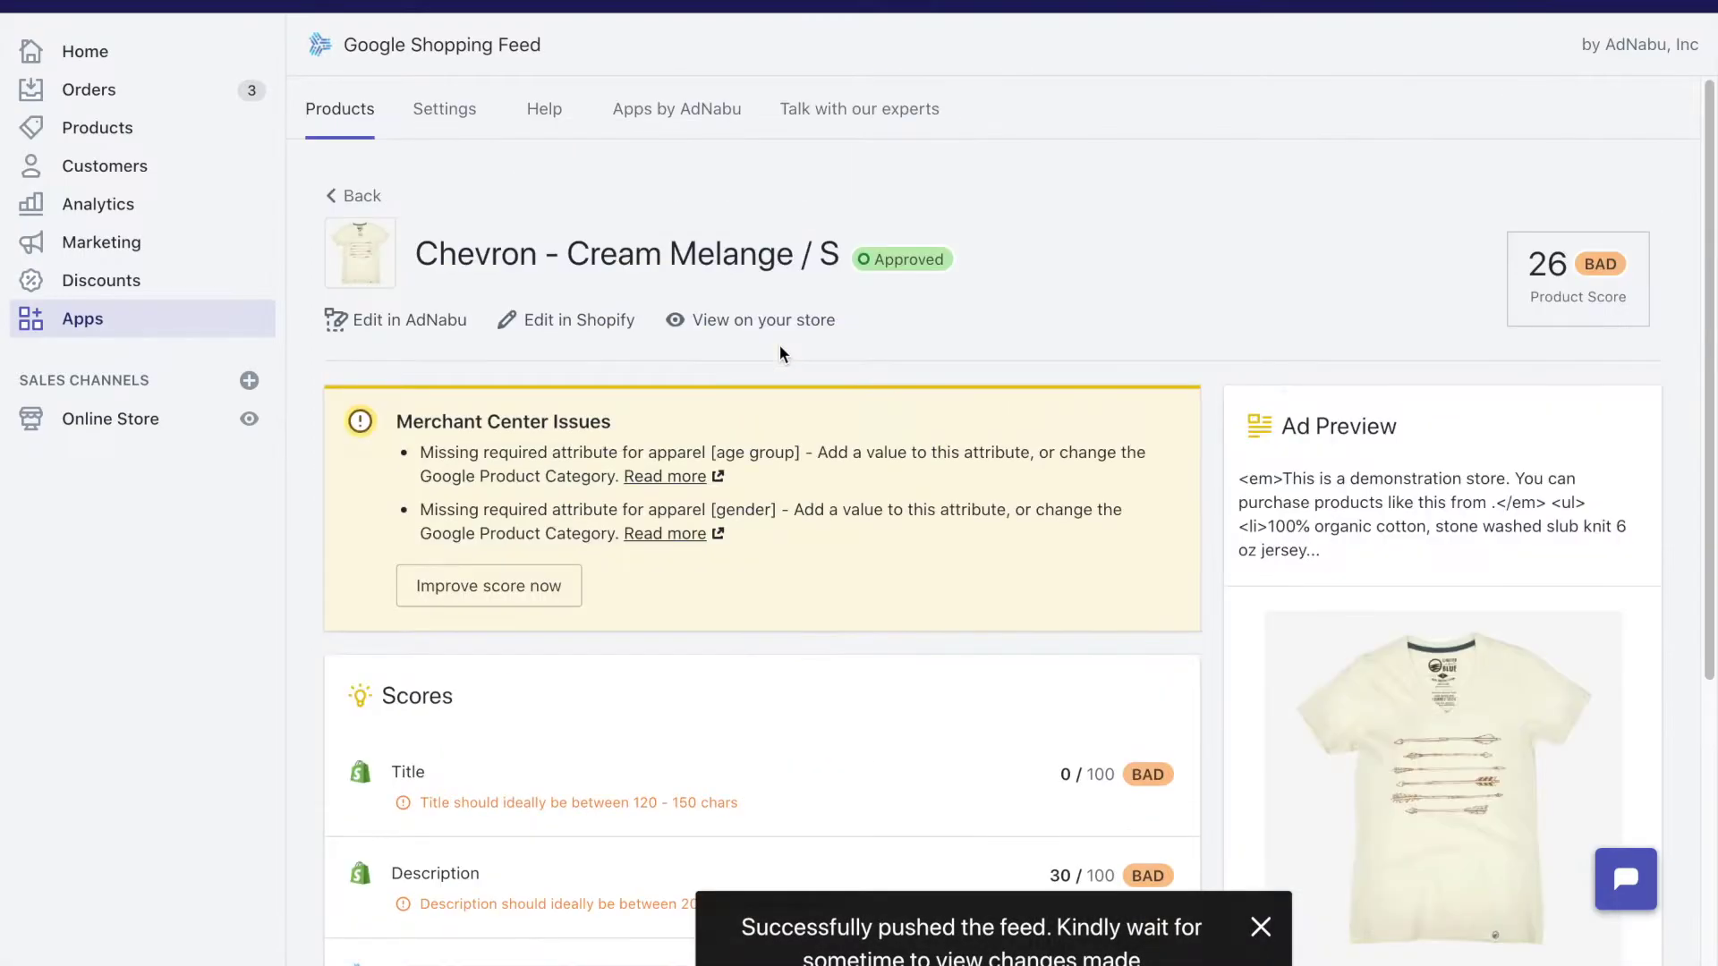
scroll(814, 533, down, 5)
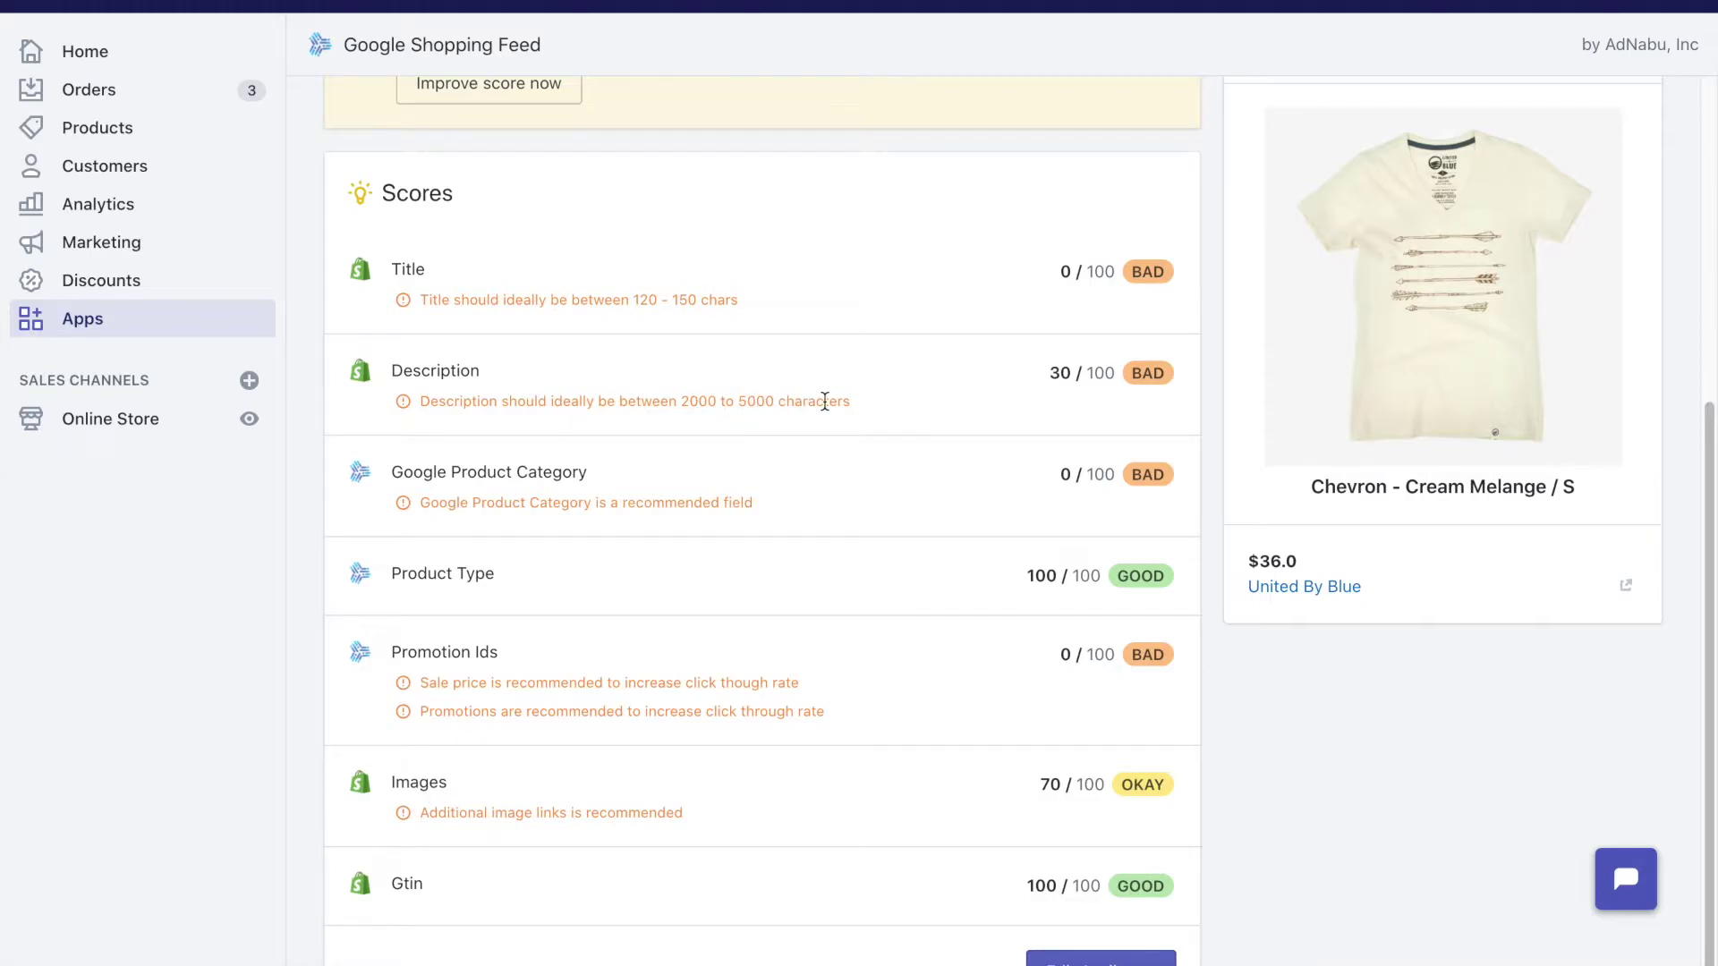
scroll(824, 400, up, 5)
scroll(829, 444, down, 2)
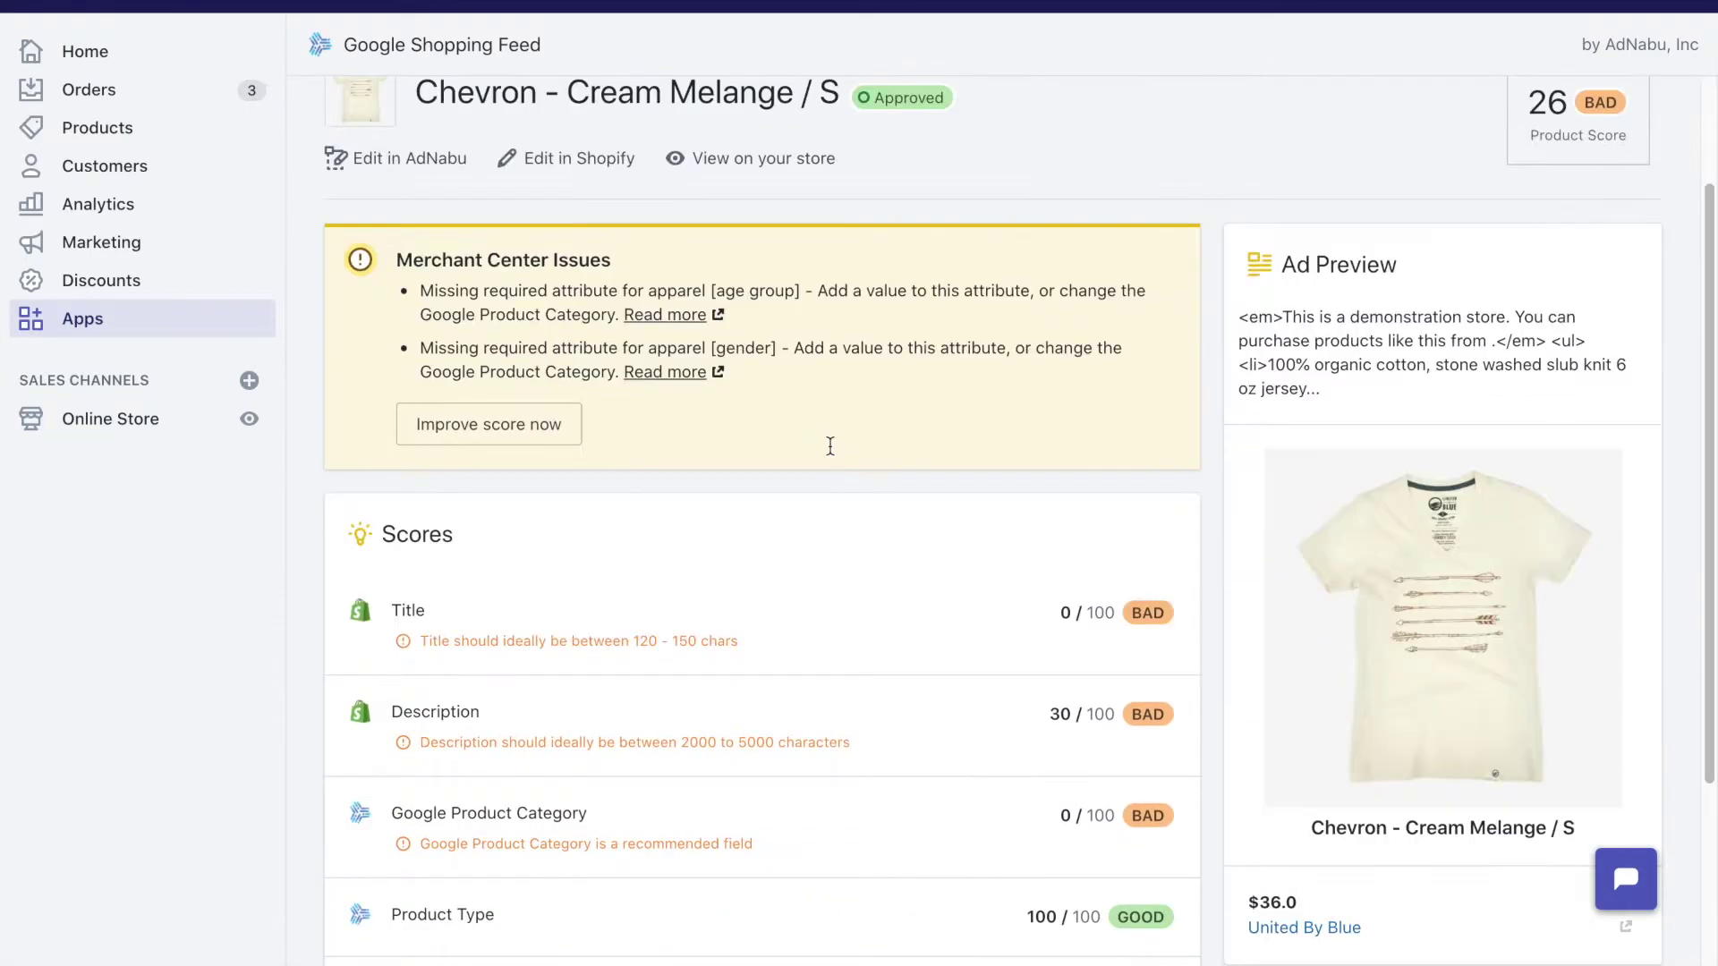
scroll(797, 549, down, 2)
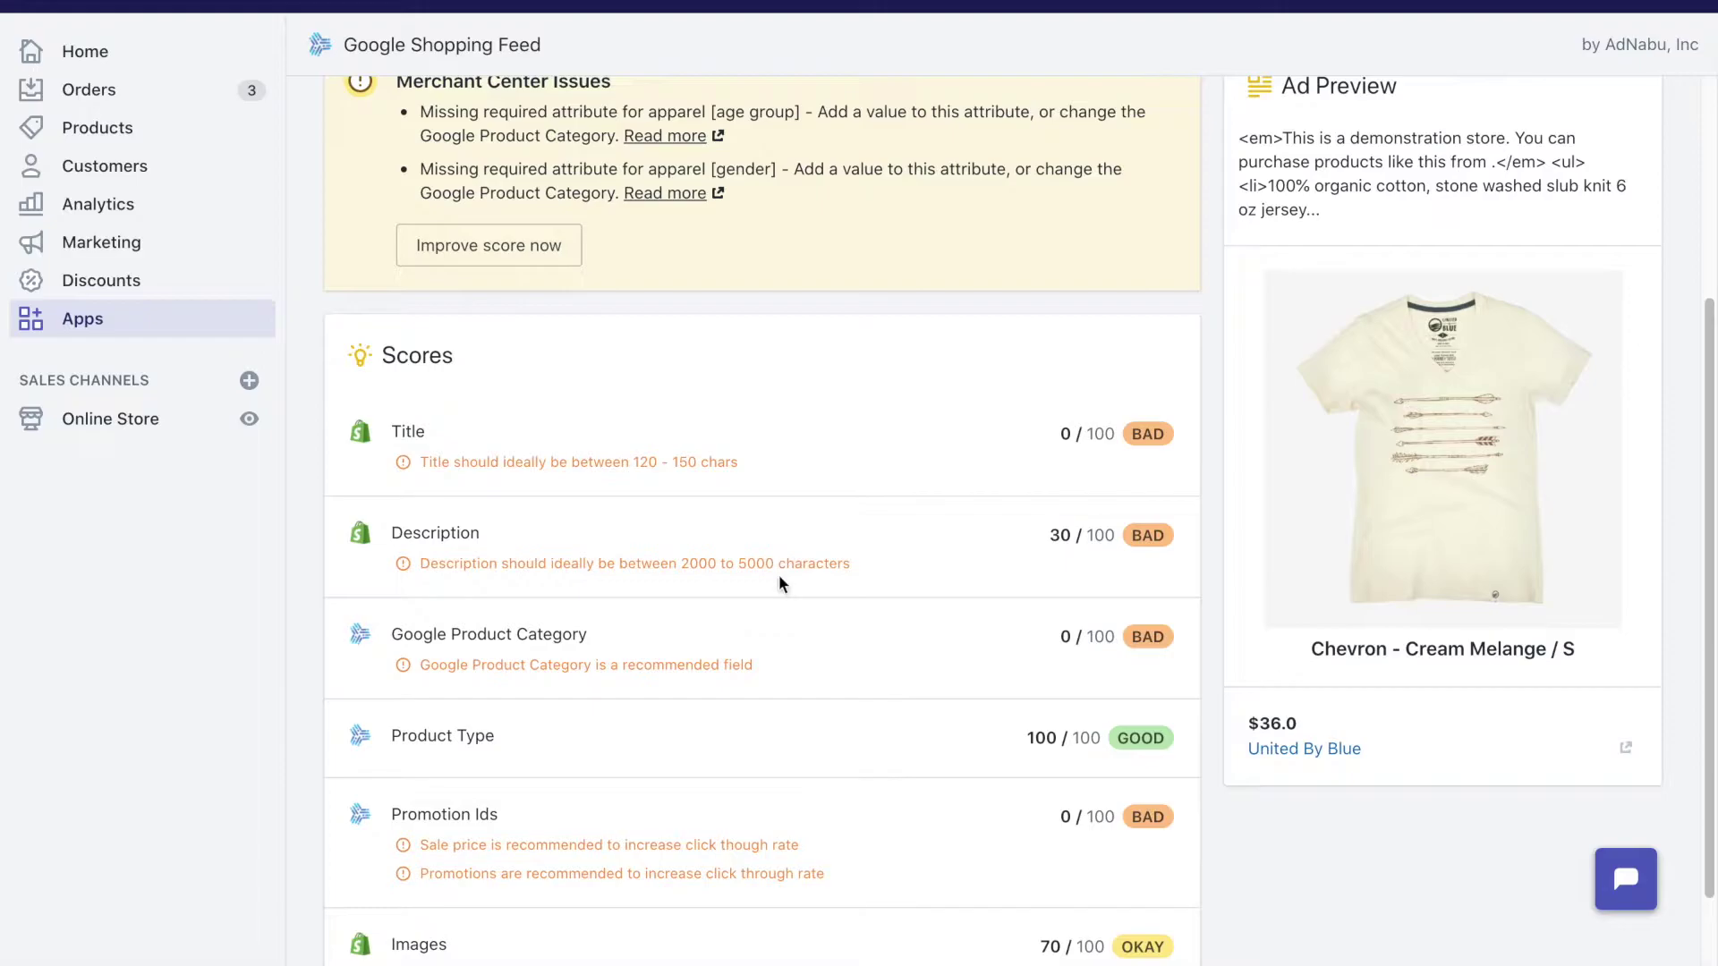
scroll(779, 579, down, 2)
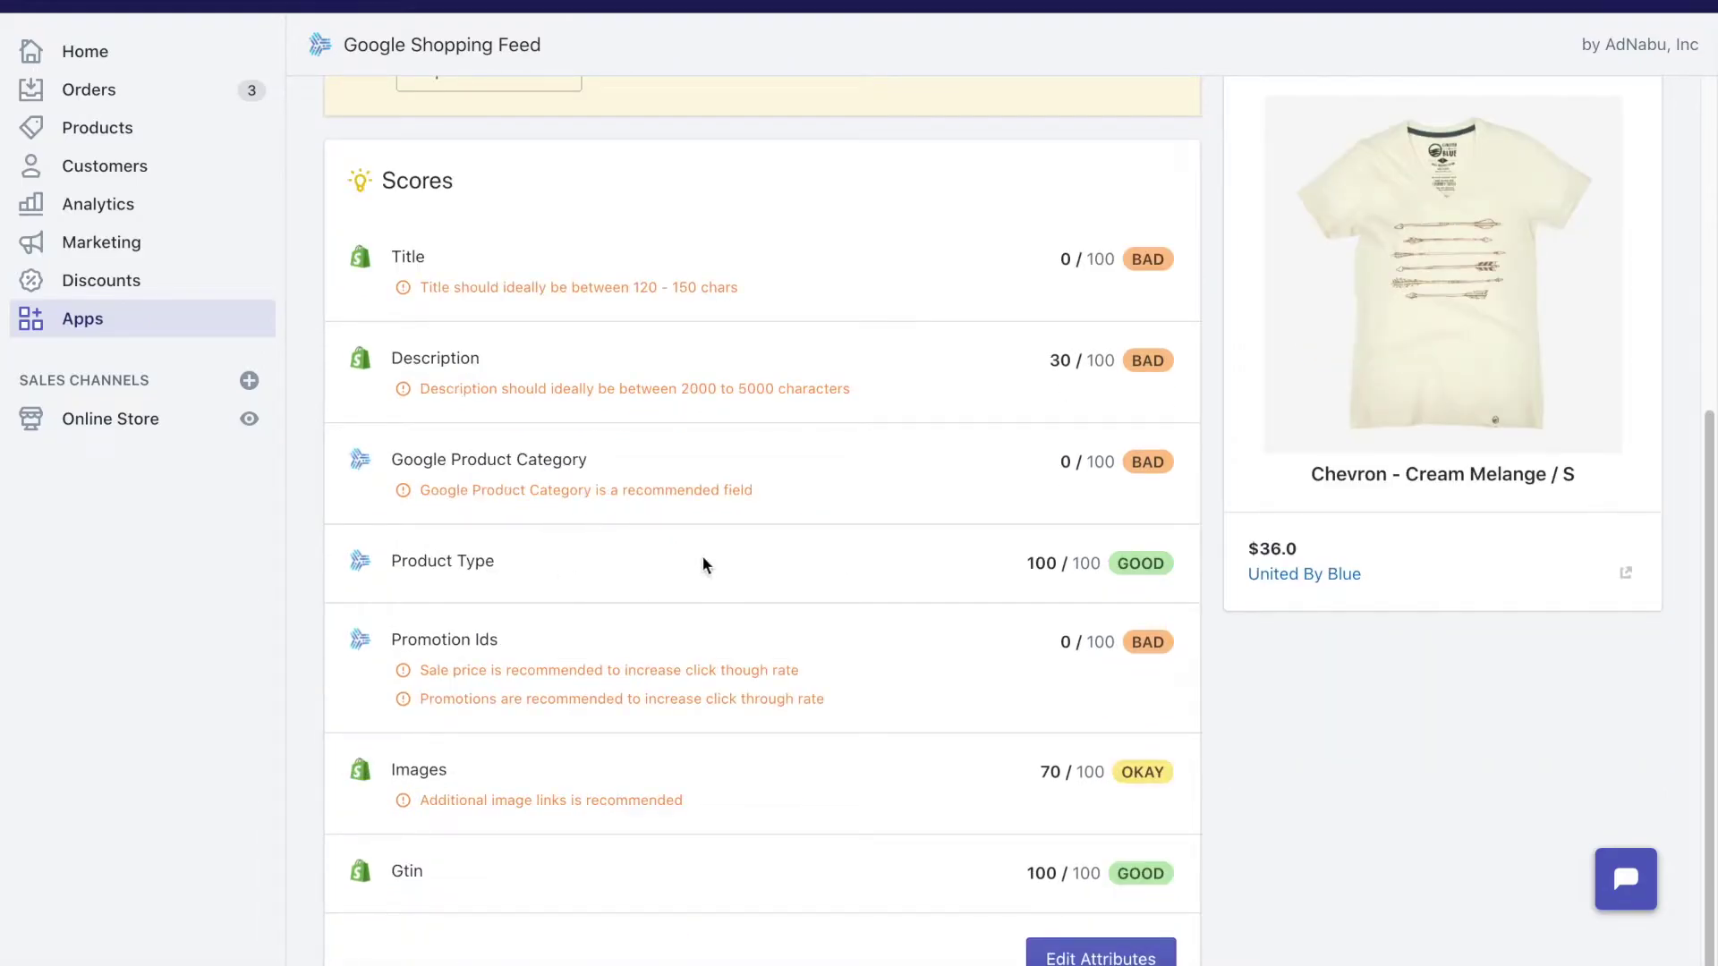
scroll(671, 536, down, 1)
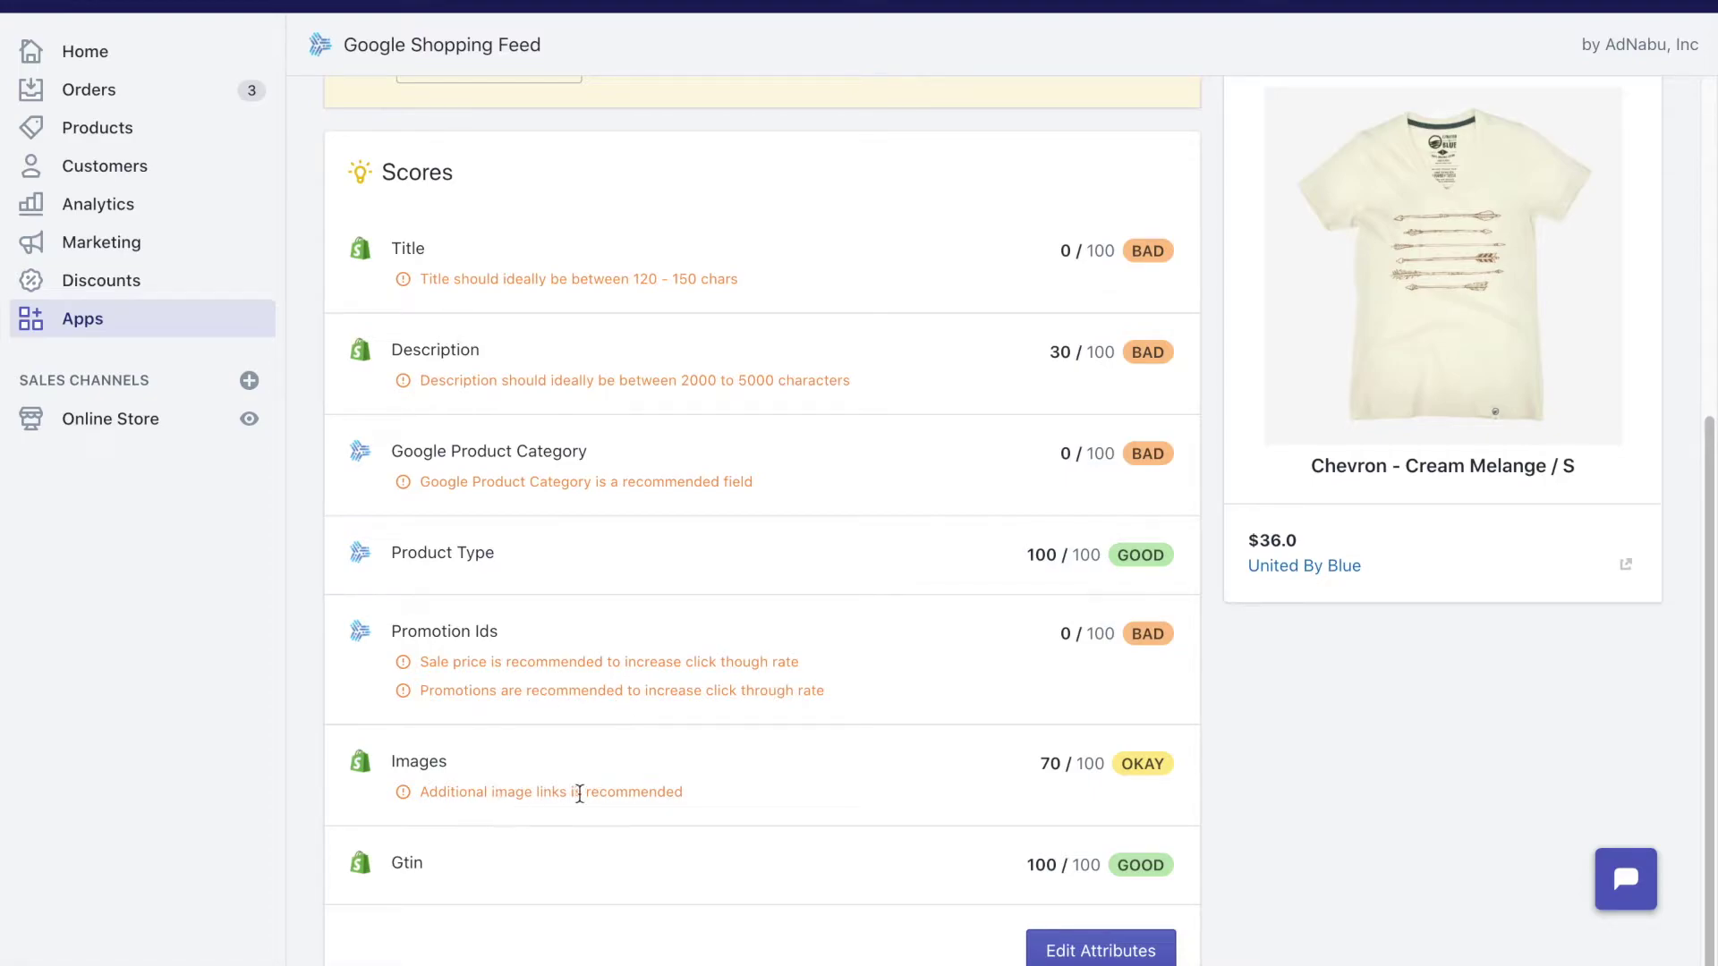
Step: Scroll the scores down to Edit Attributes and open the product's attribute editor
scroll(1216, 591, up, 1)
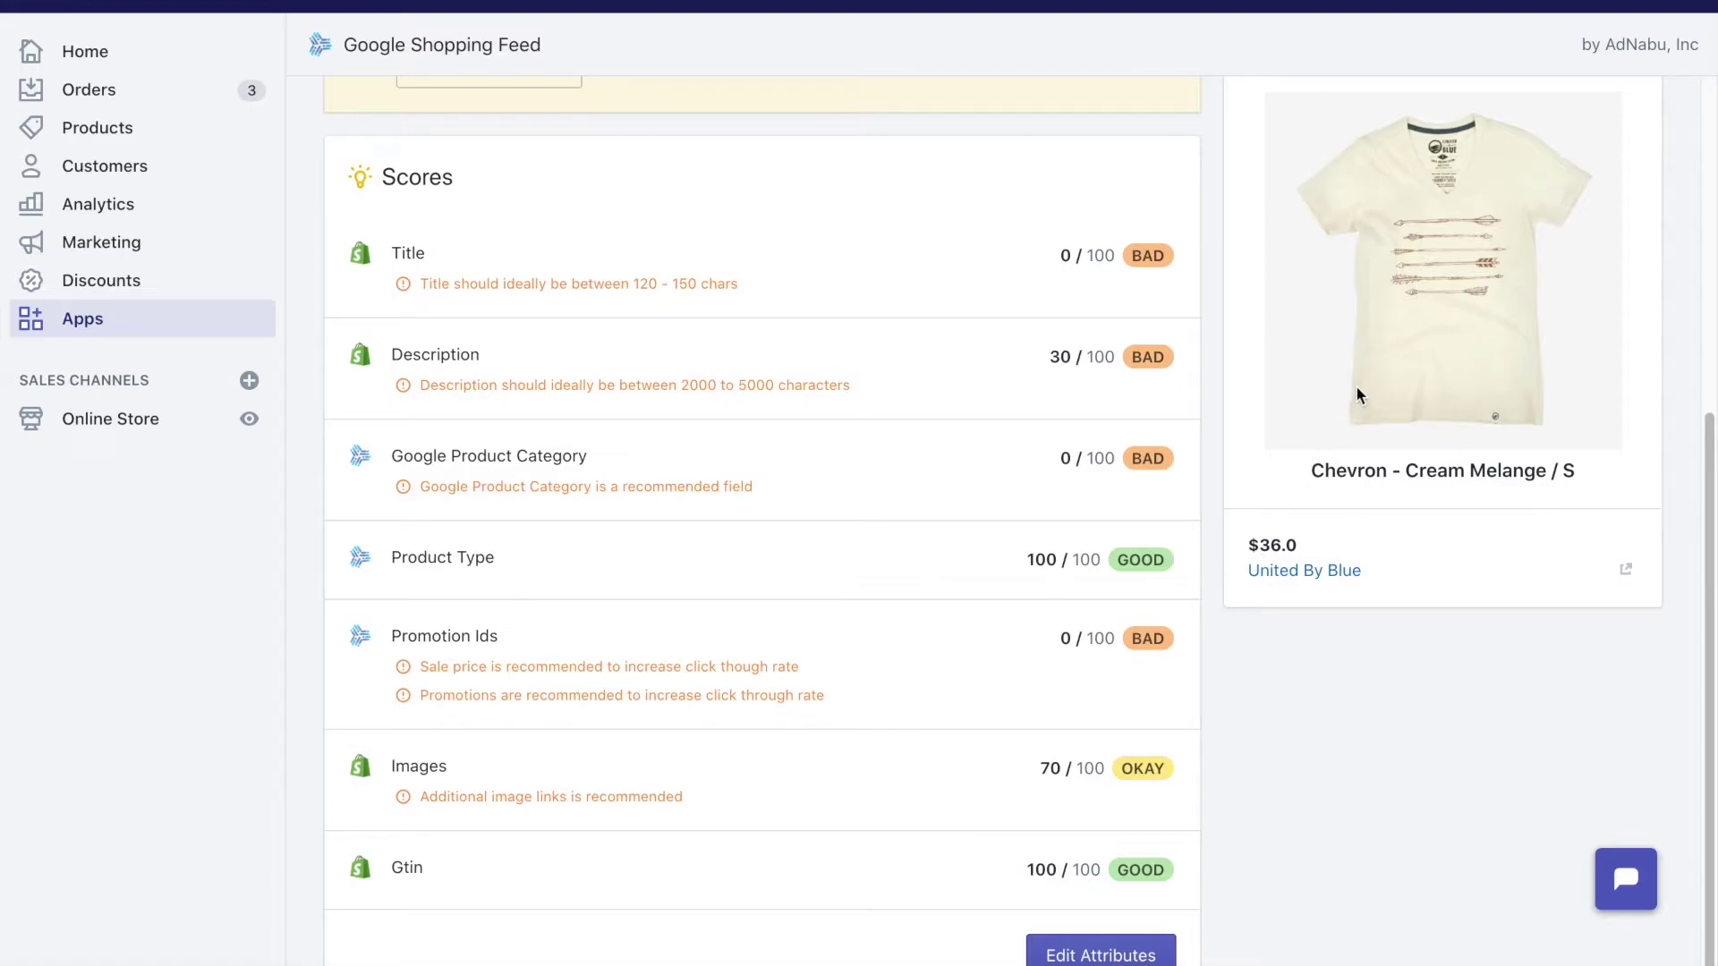
scroll(832, 739, down, 1)
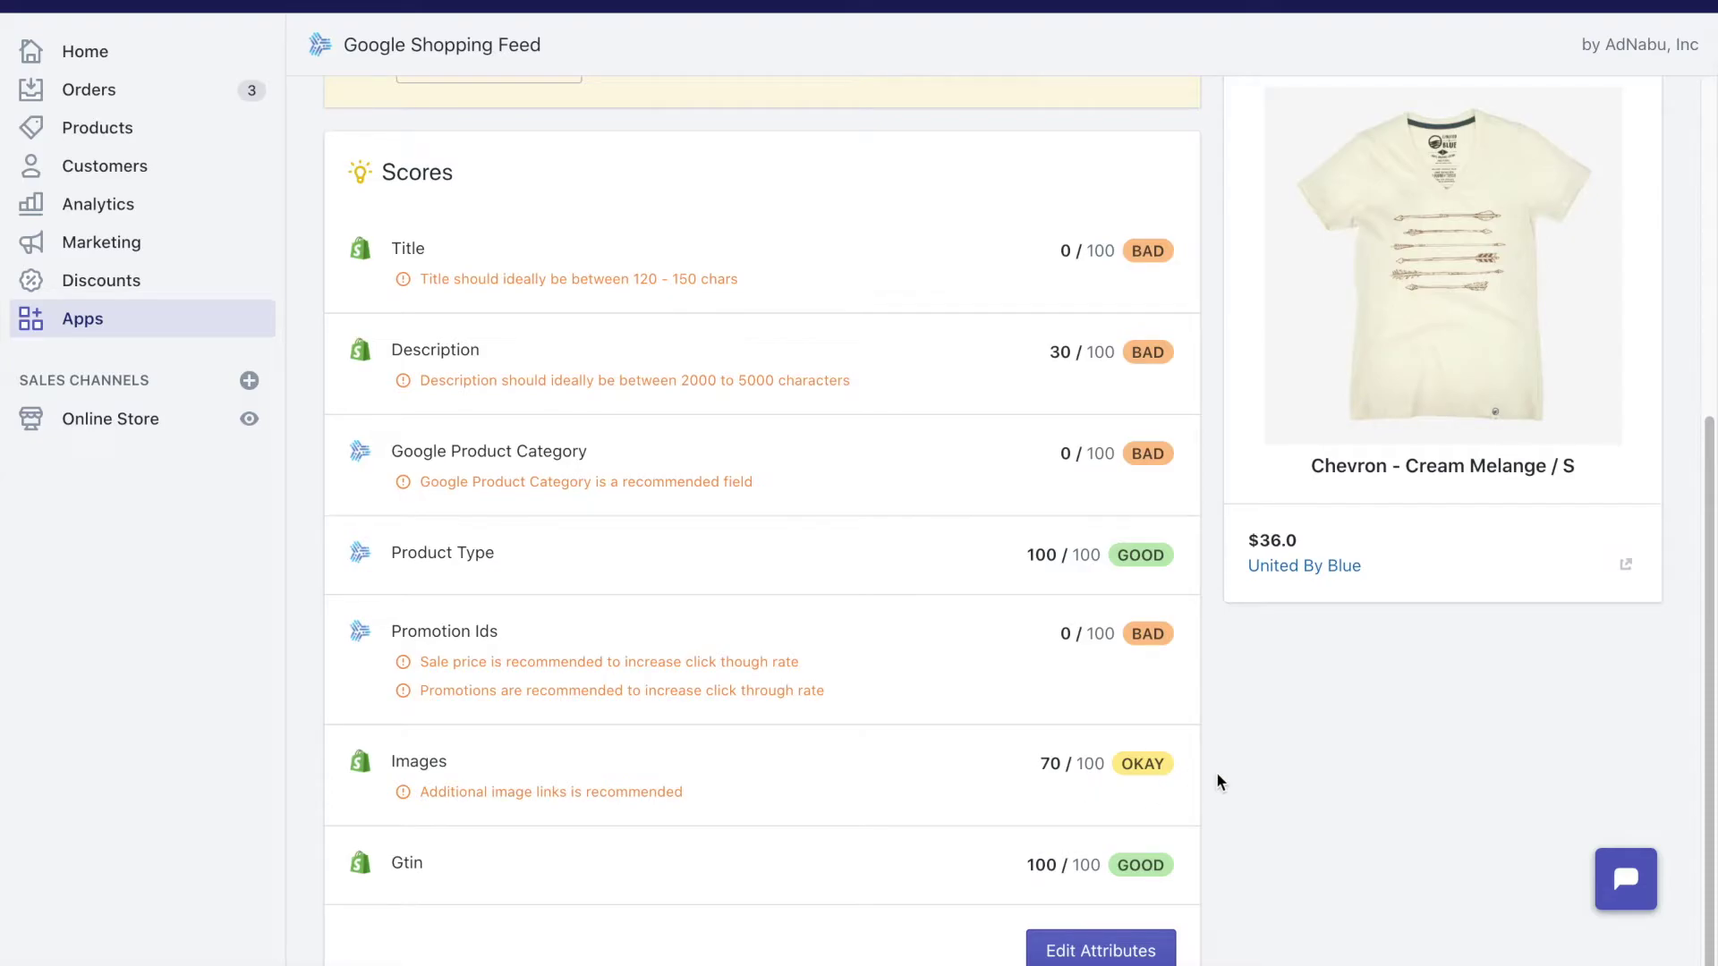
scroll(1219, 775, up, 6)
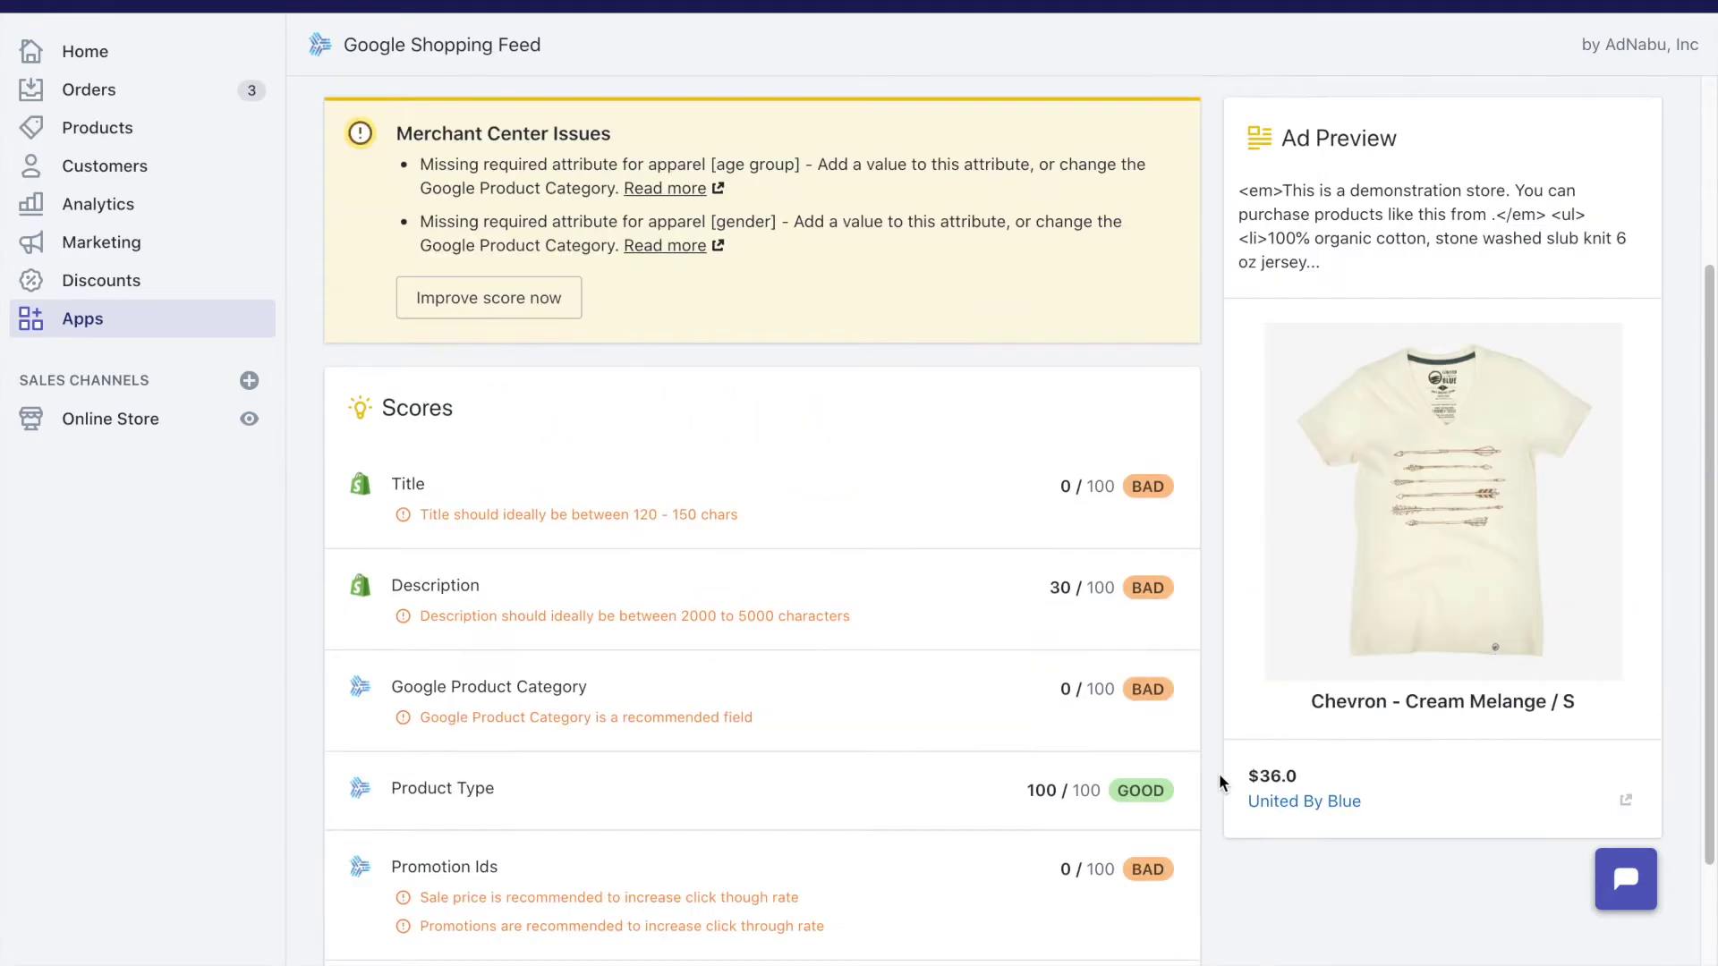
scroll(1218, 781, down, 1)
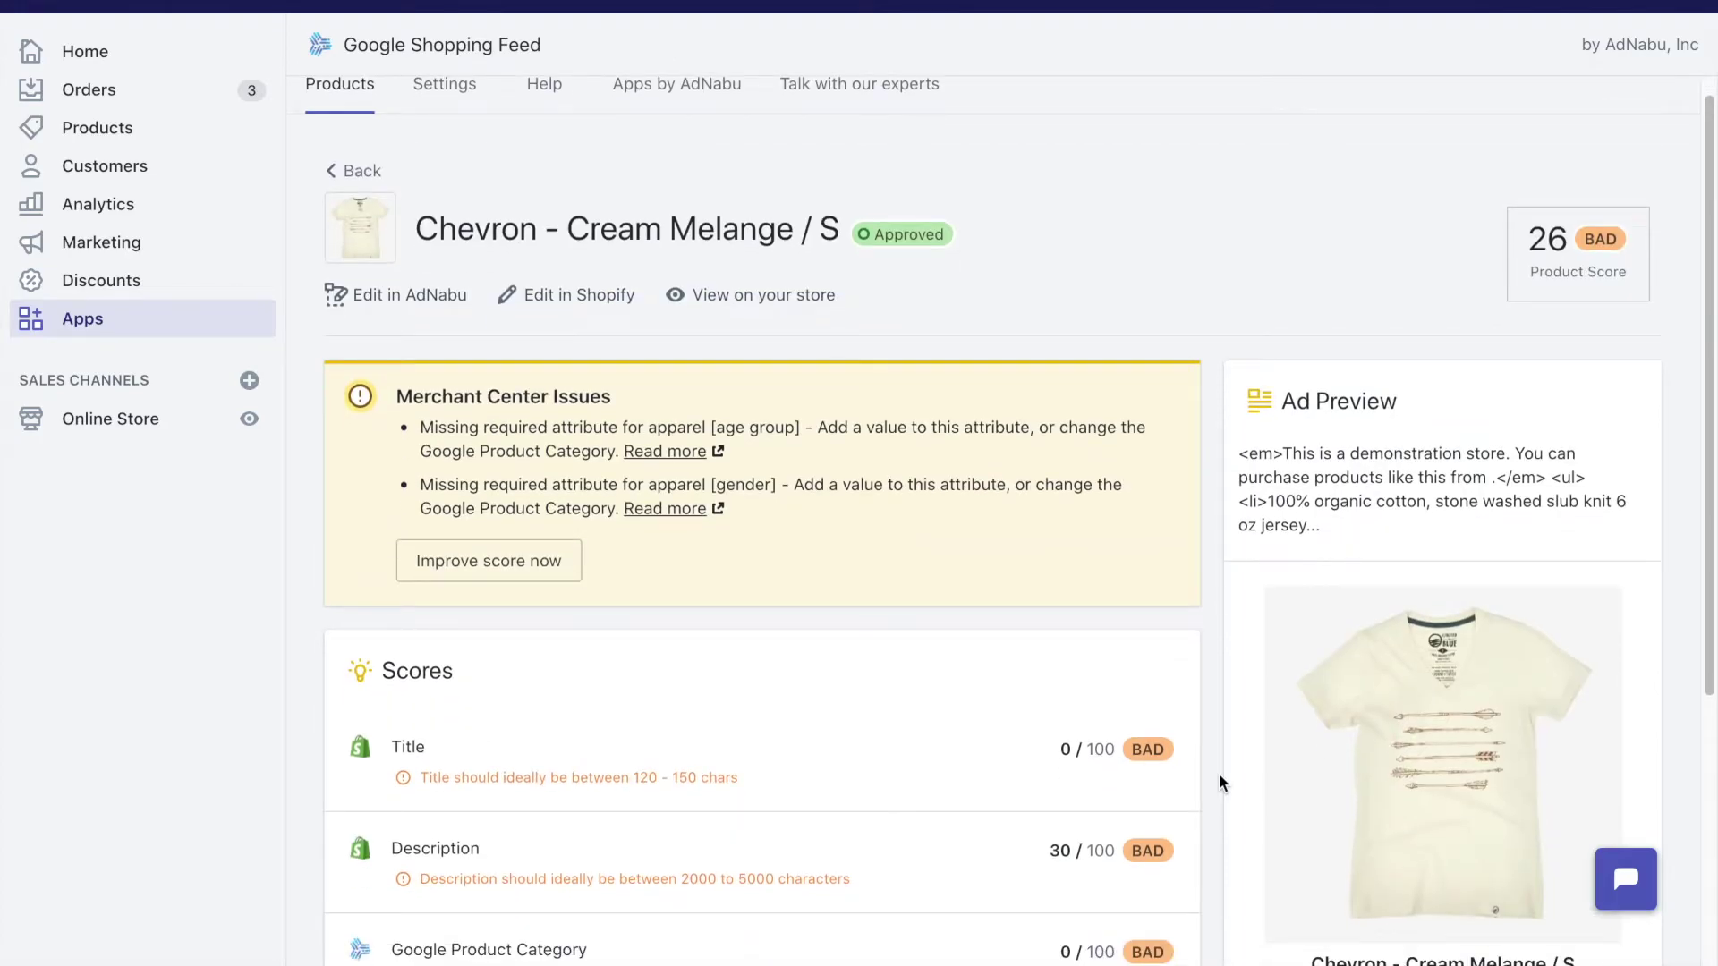
scroll(1219, 782, down, 3)
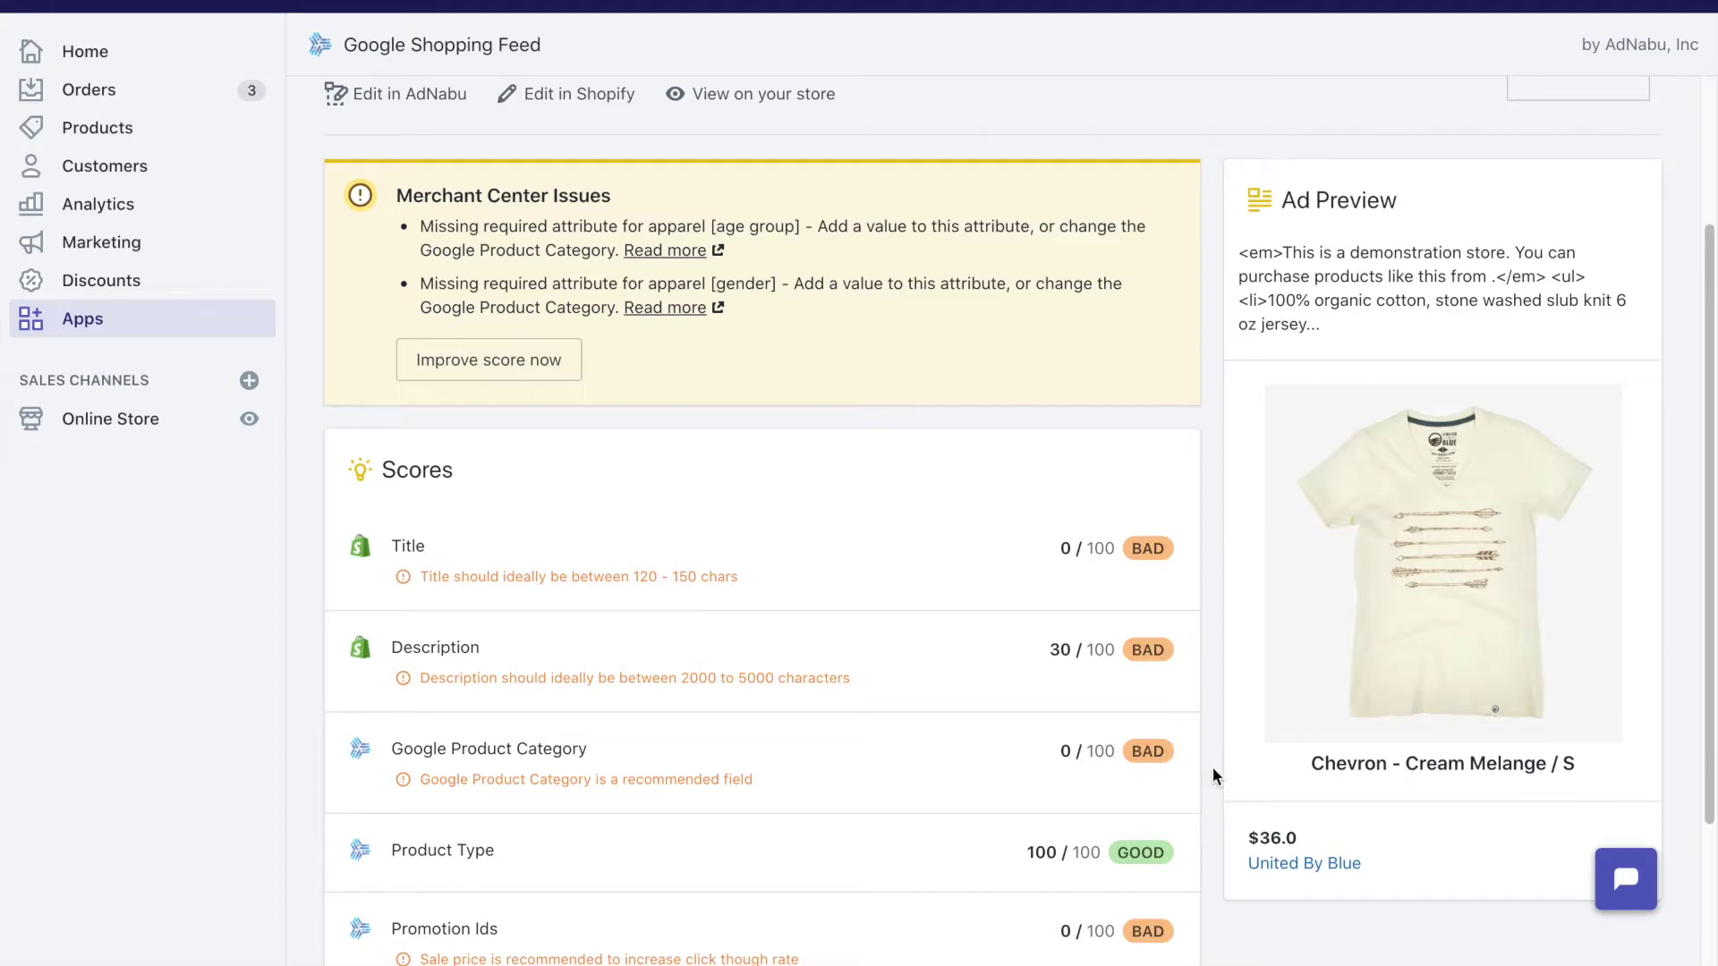
scroll(1227, 768, down, 4)
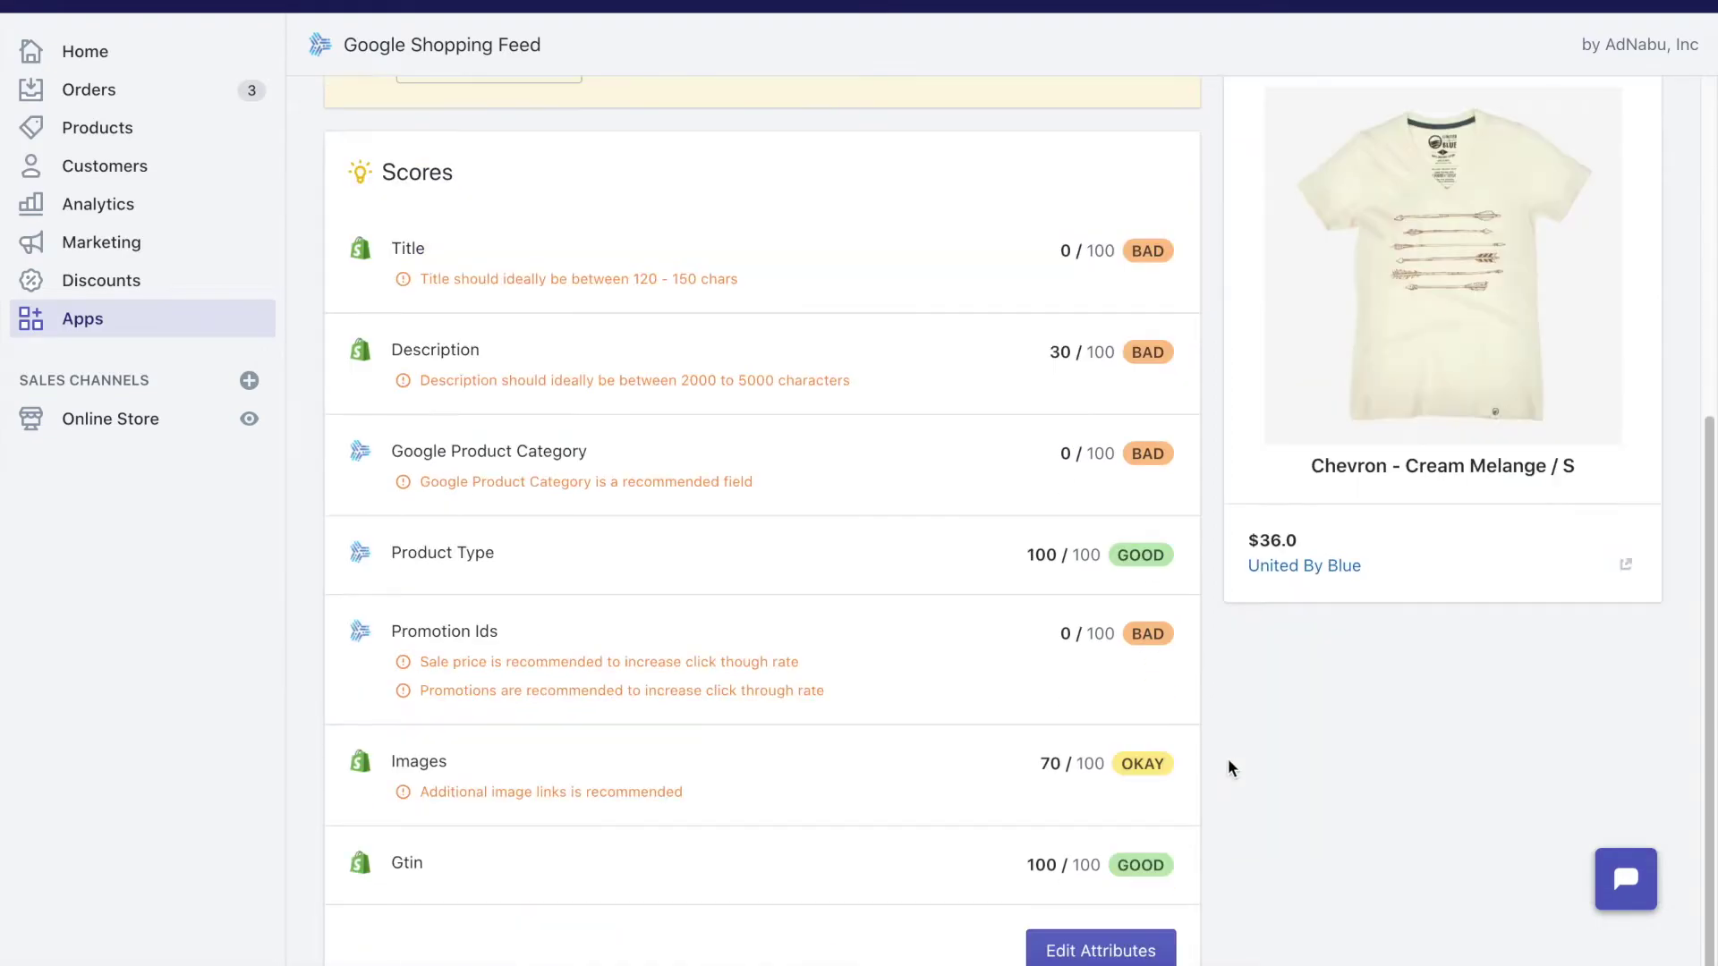
click(1095, 953)
Step: Switch the product title from the Shopify source to a custom editable title
scroll(1131, 555, up, 4)
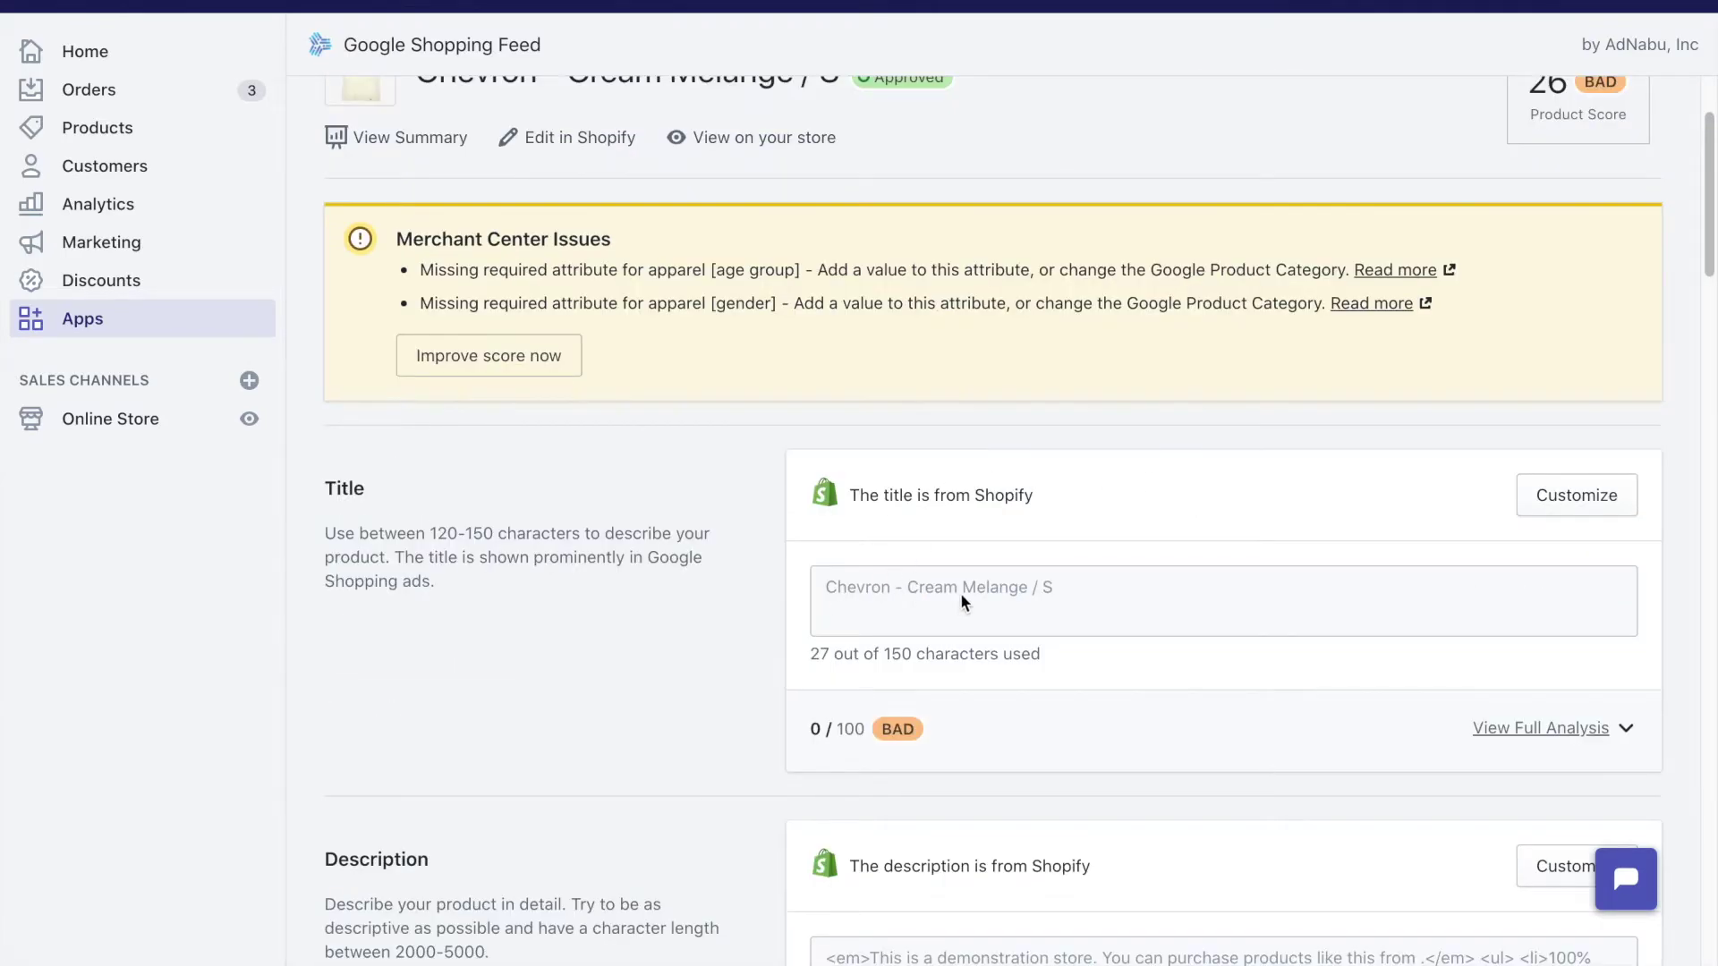
scroll(1208, 568, up, 1)
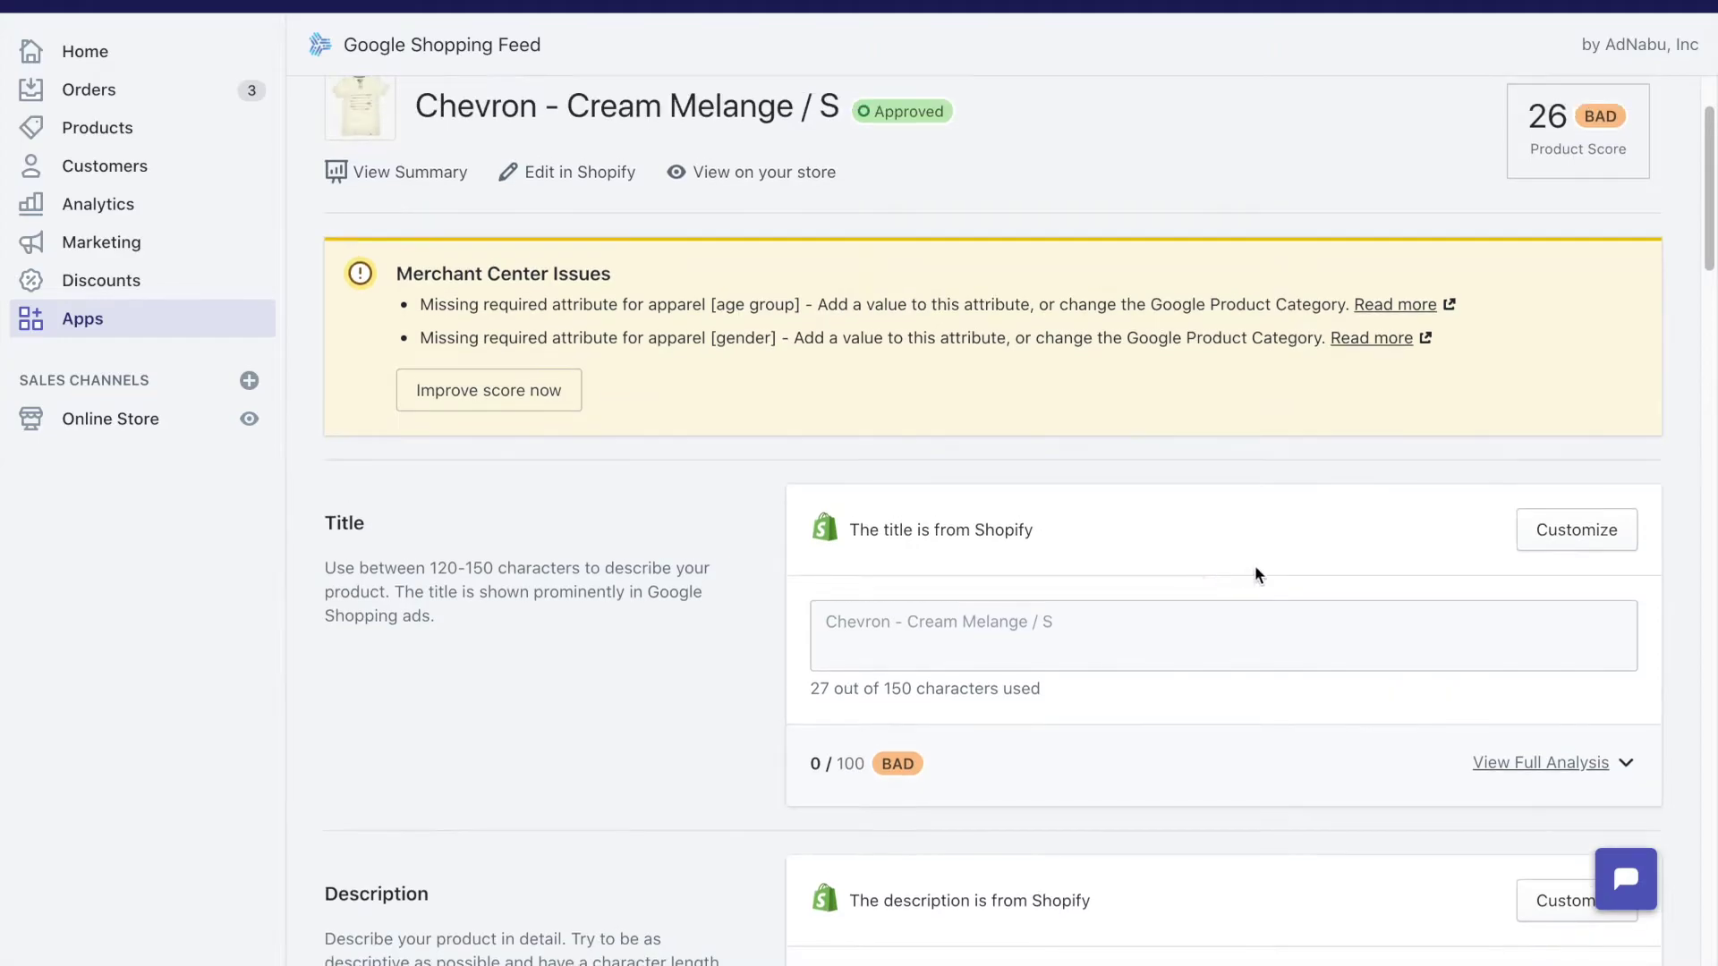
click(1555, 527)
click(1144, 624)
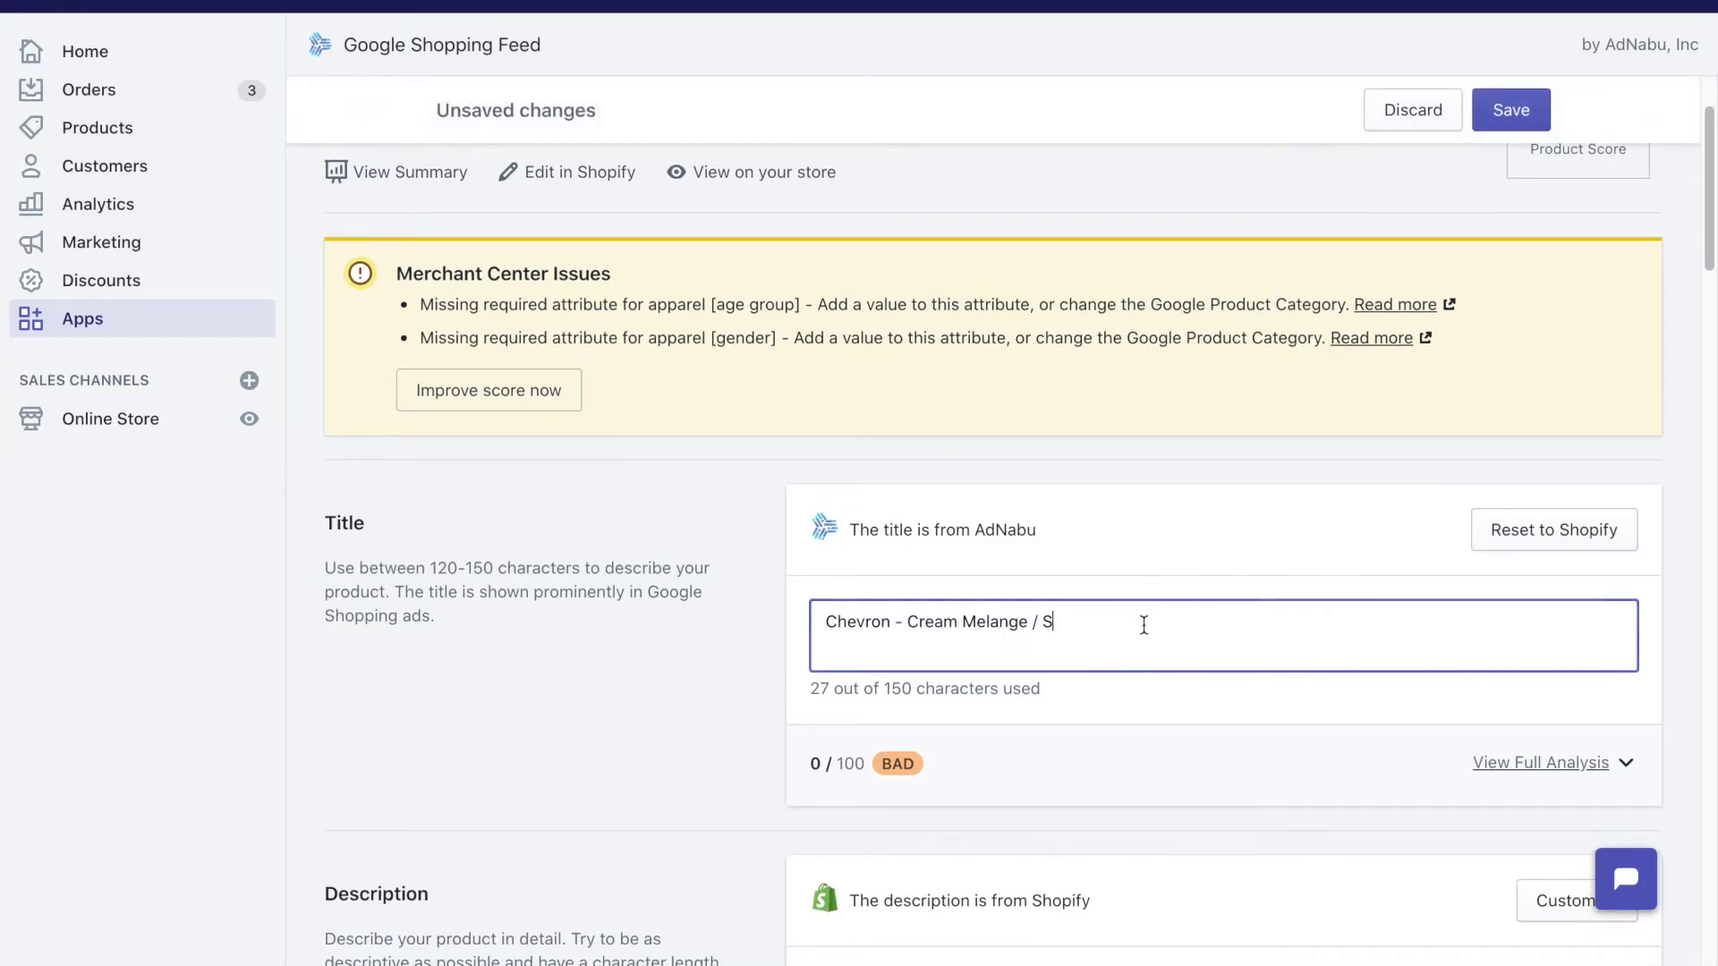
Step: Append ', Cream tshirt for kids. high quality cotton product' to the title and save
scroll(1143, 625, up, 2)
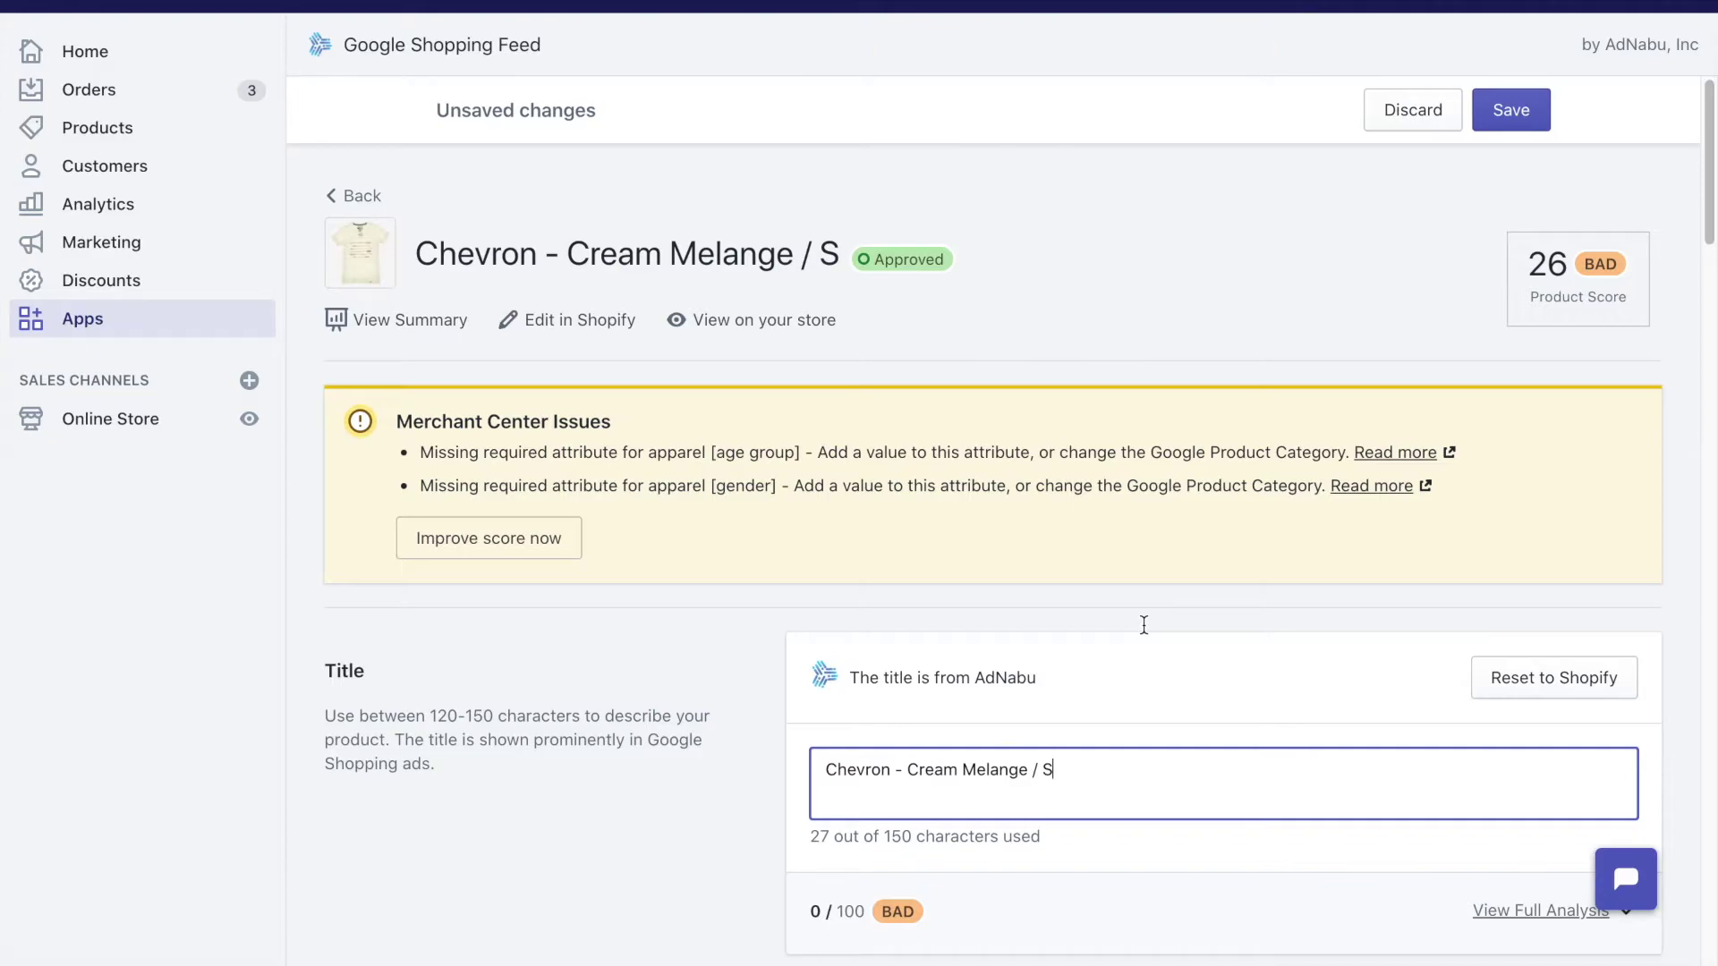
text(, Cream )
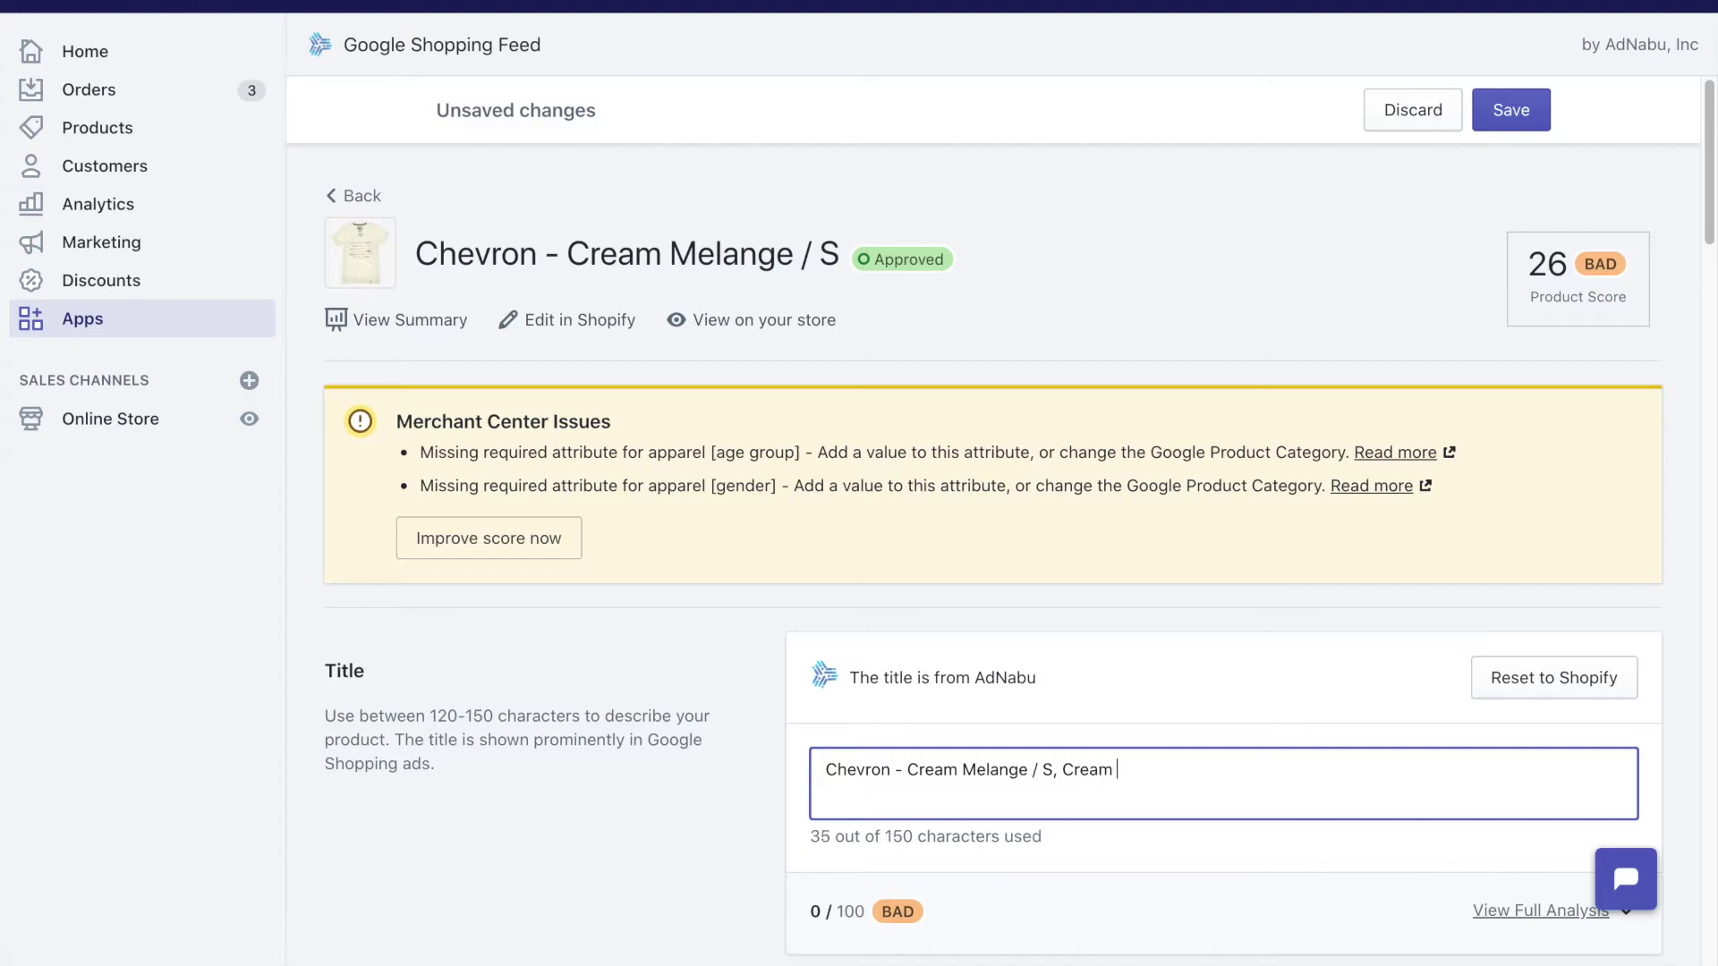
text(tshirt for kids)
key(BackSpace)
text(. high qual)
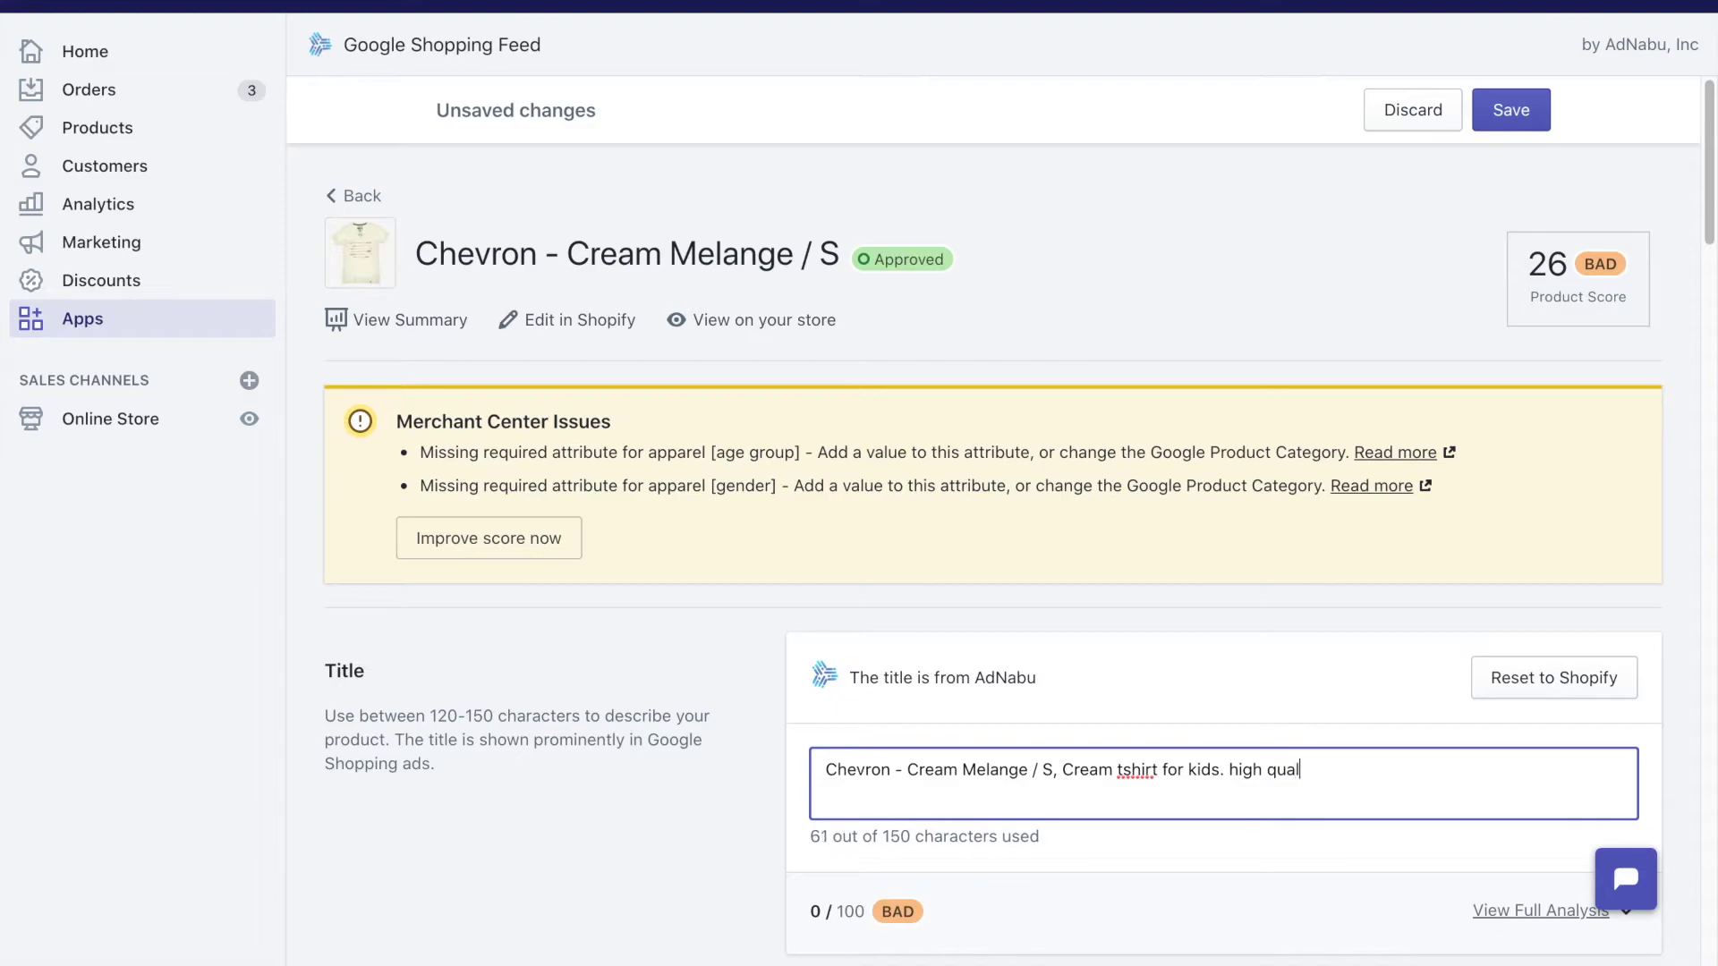
text(ity cotton product)
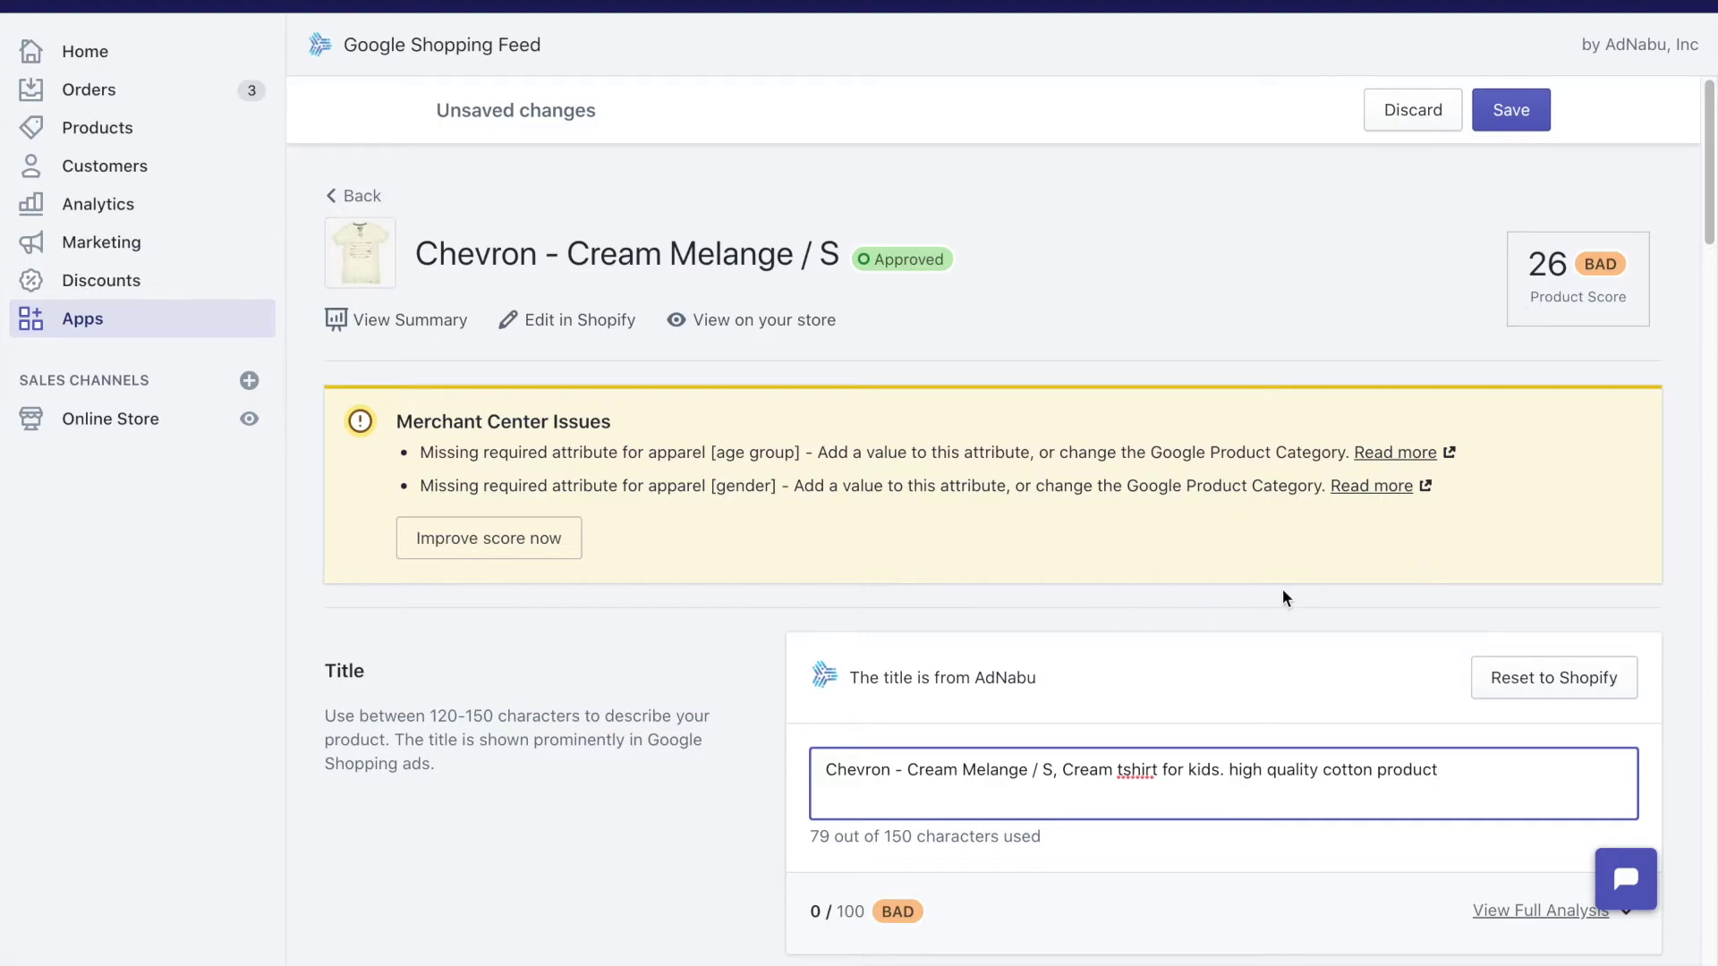
scroll(1288, 582, down, 1)
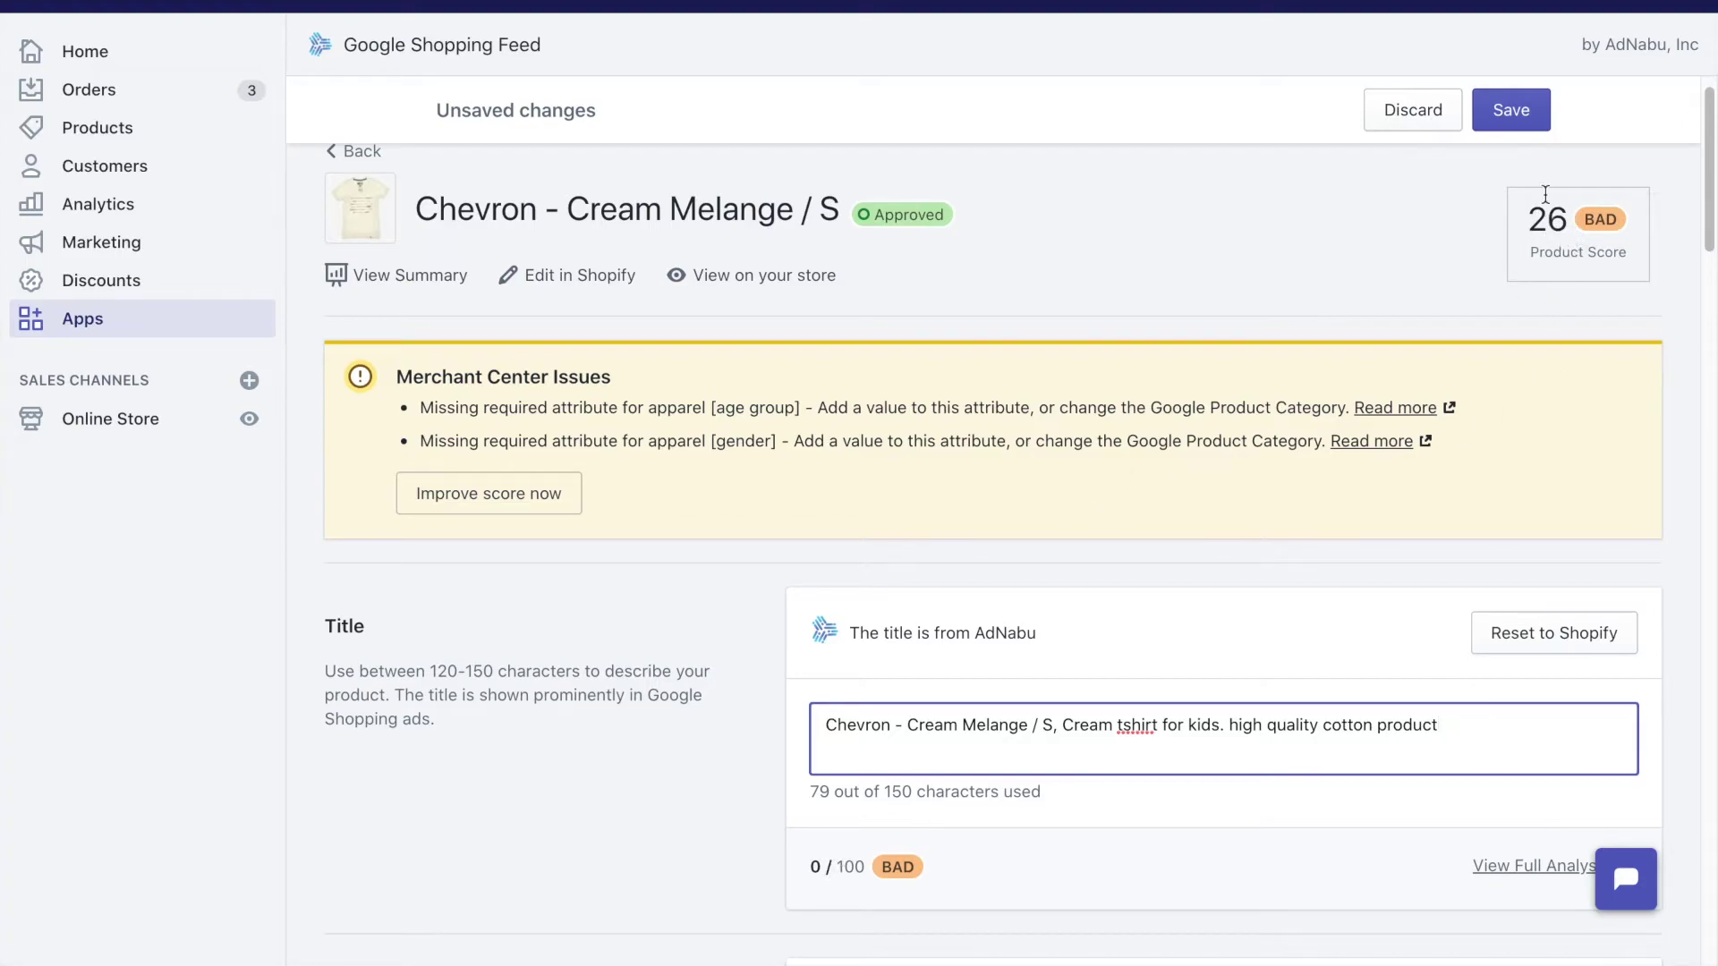
click(1518, 121)
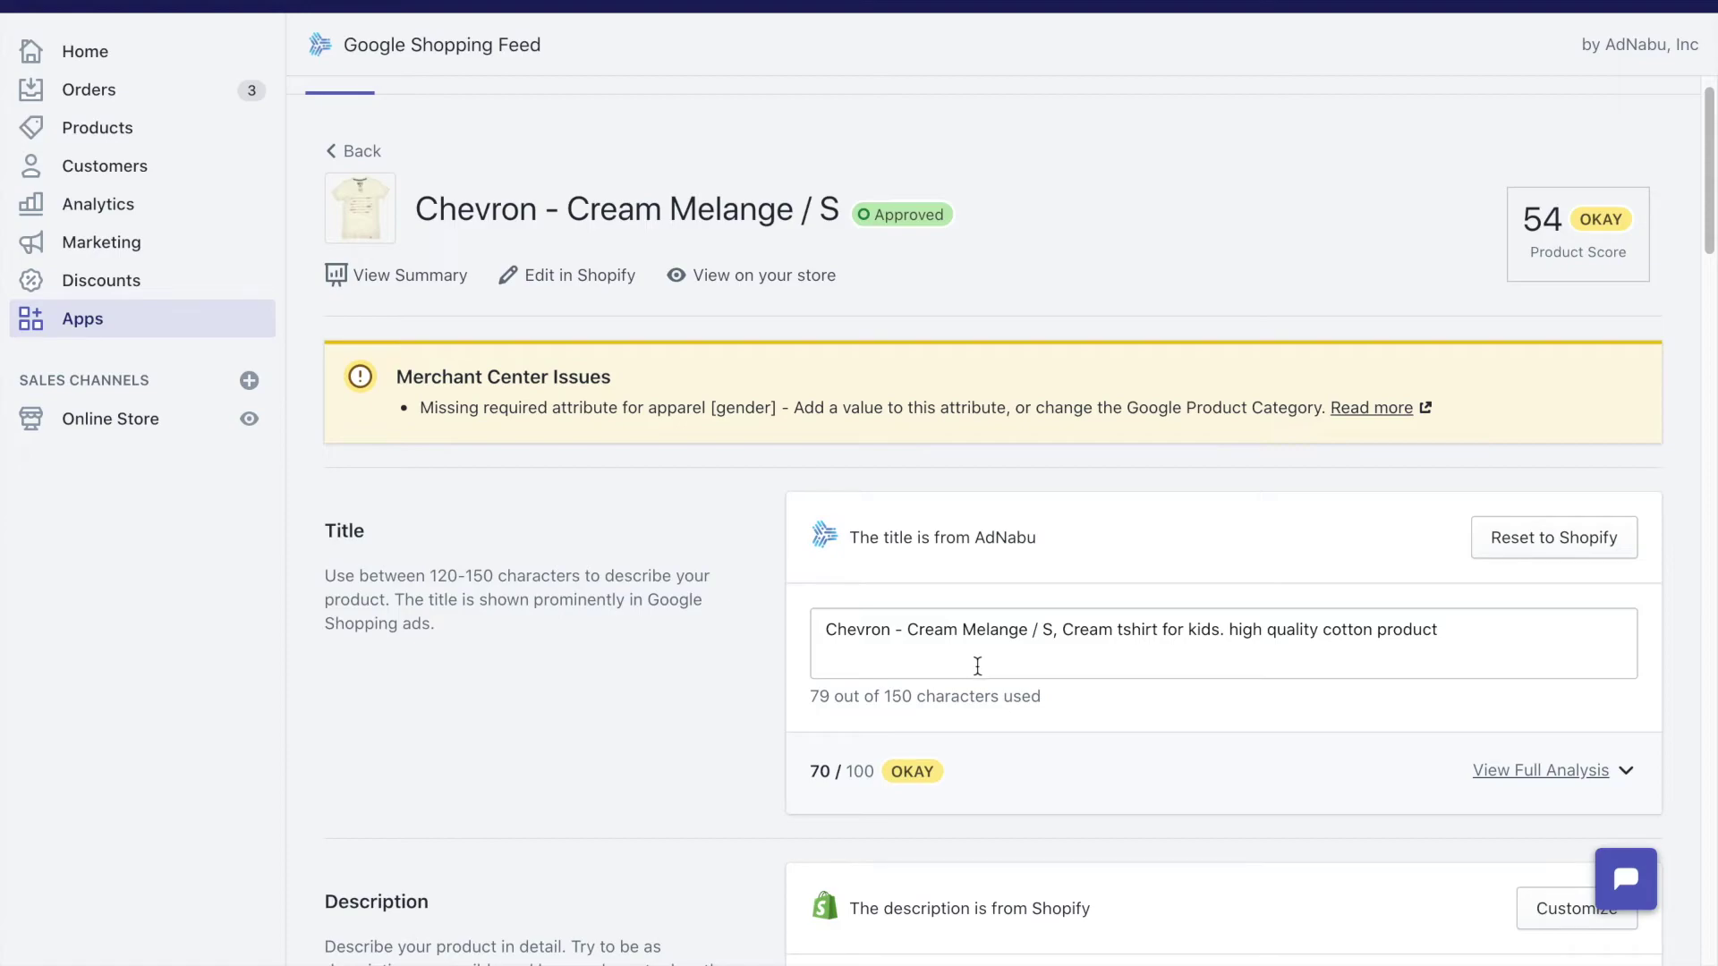
Step: Start a Reset to Shopify on the title, then discard it to keep the custom title
click(1564, 540)
click(1566, 541)
scroll(1204, 641, down, 10)
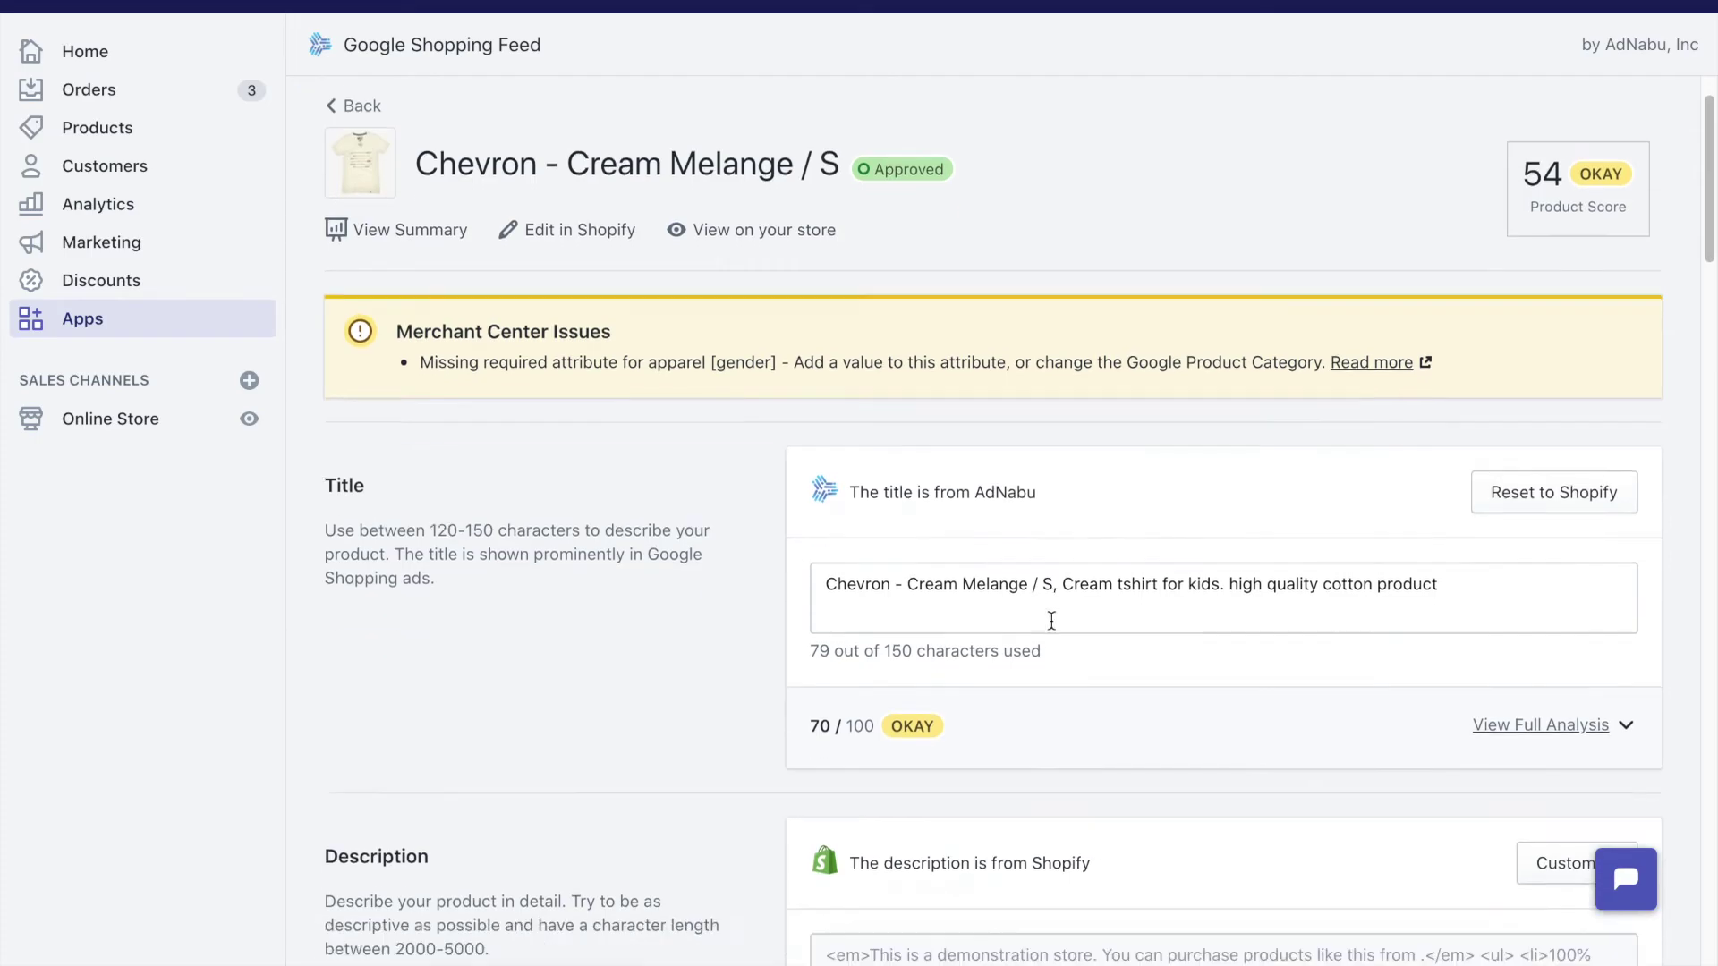
scroll(1082, 426, down, 2)
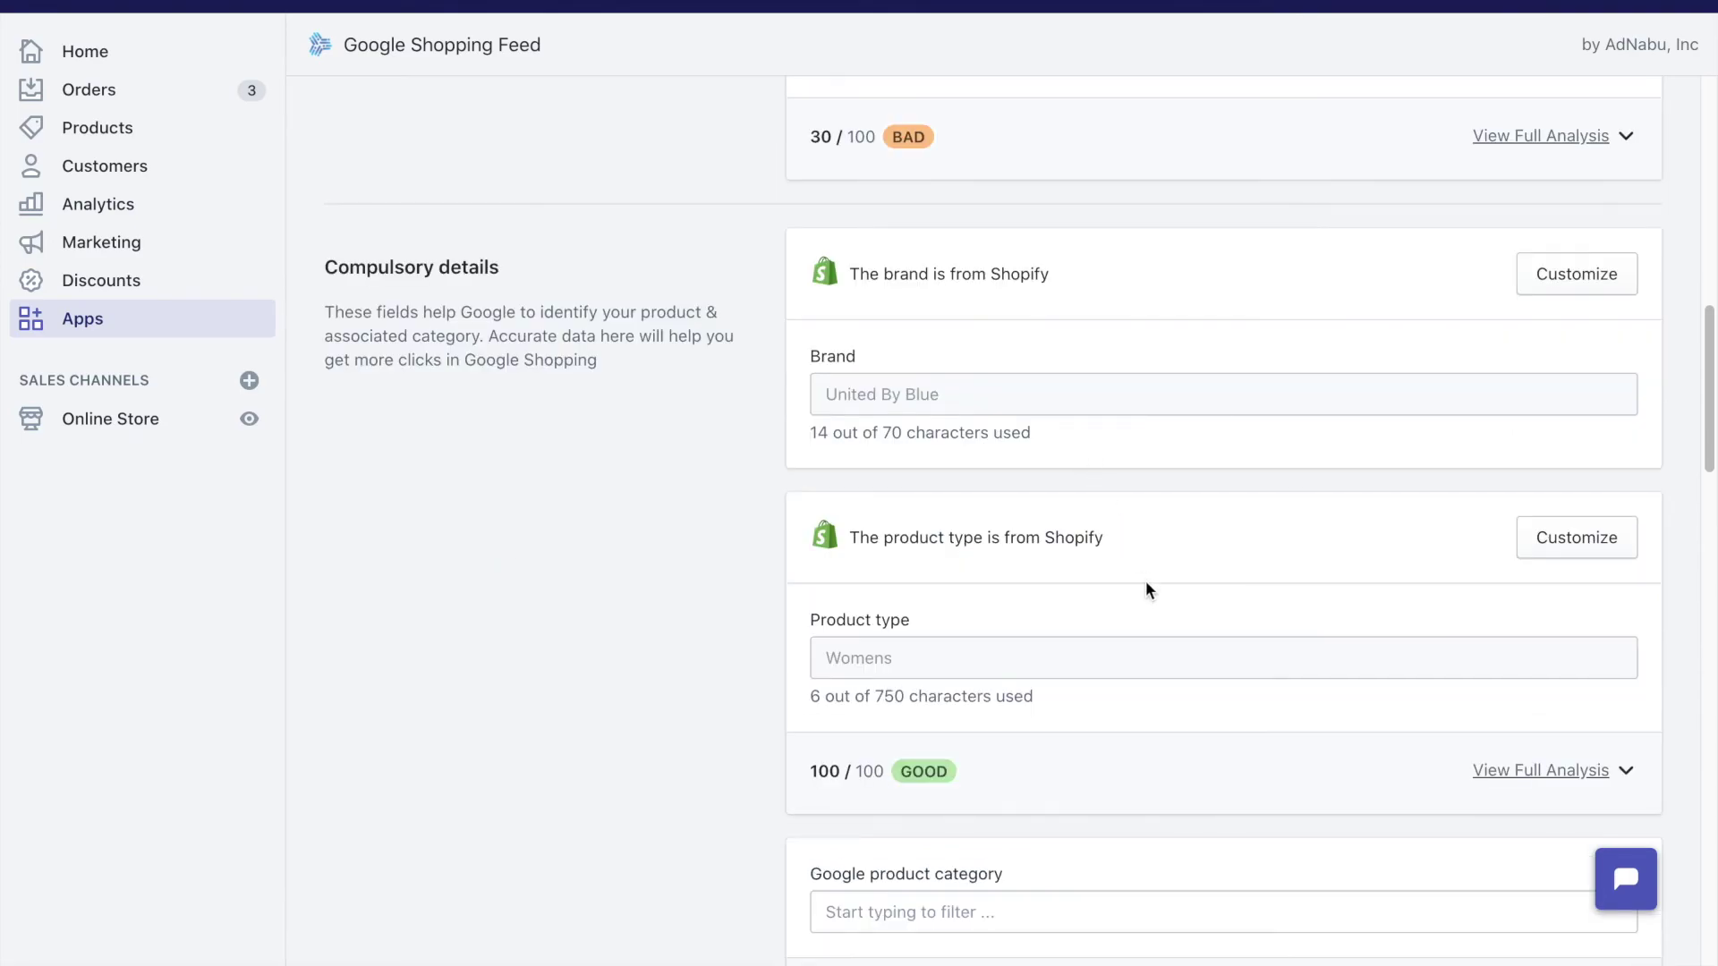
scroll(1147, 587, down, 3)
scroll(1147, 587, up, 15)
scroll(1146, 584, up, 2)
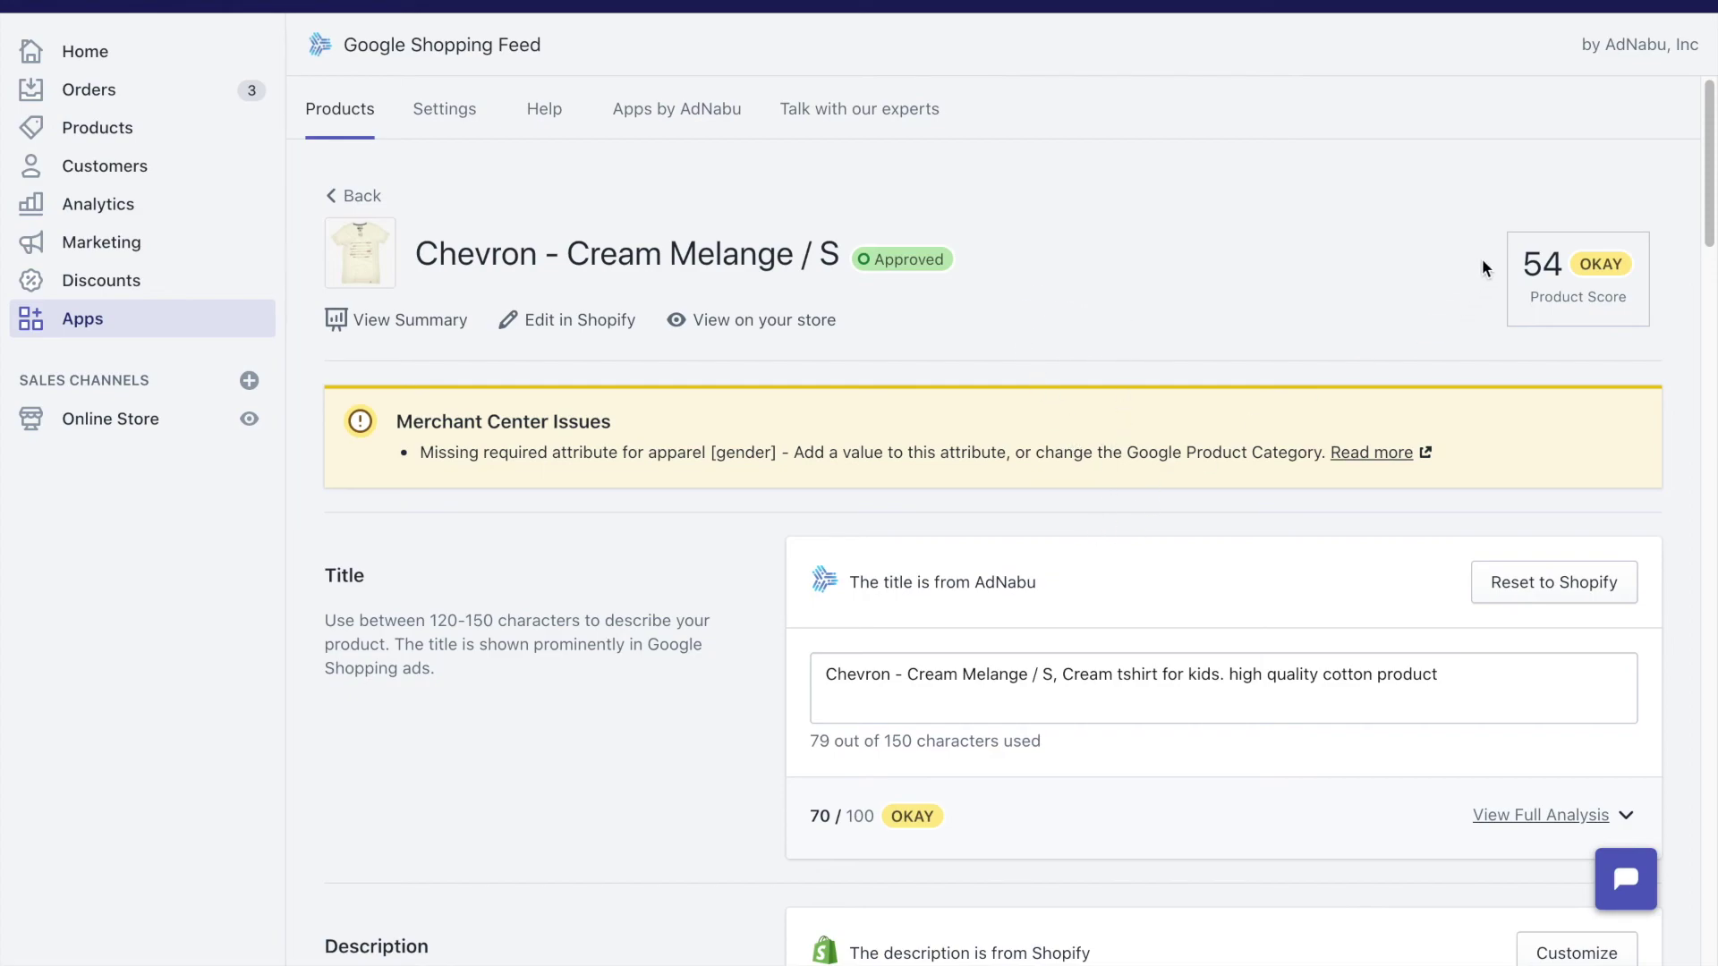
scroll(1457, 374, down, 2)
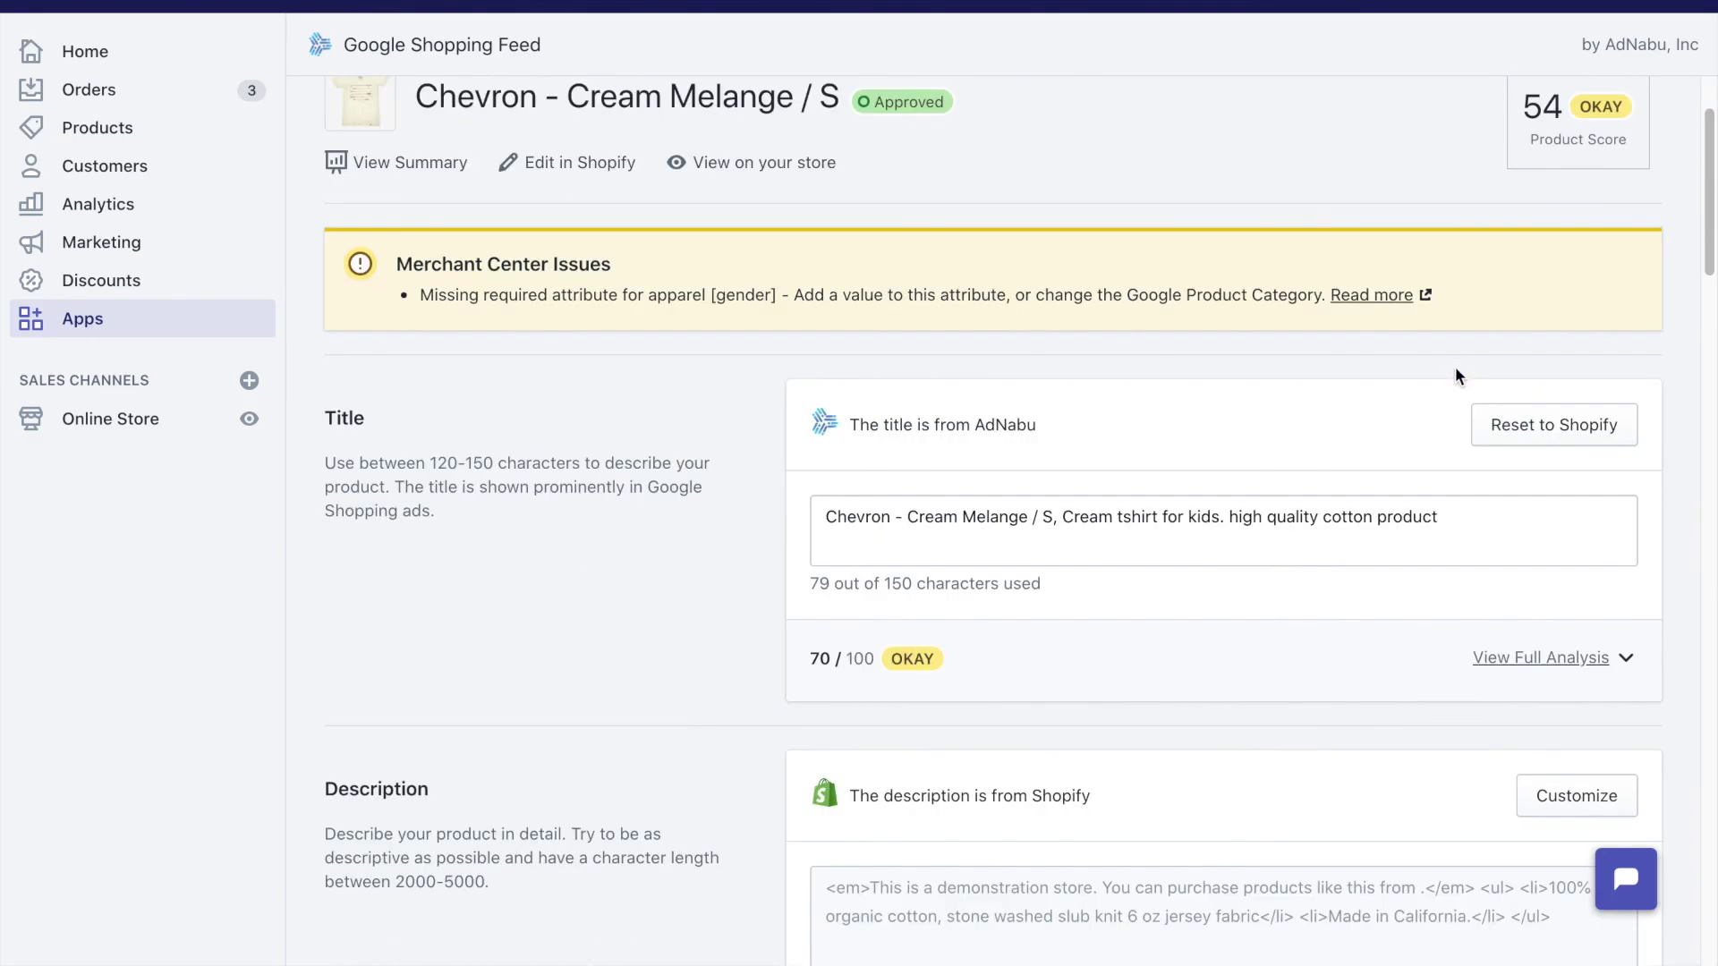
scroll(1548, 163, up, 2)
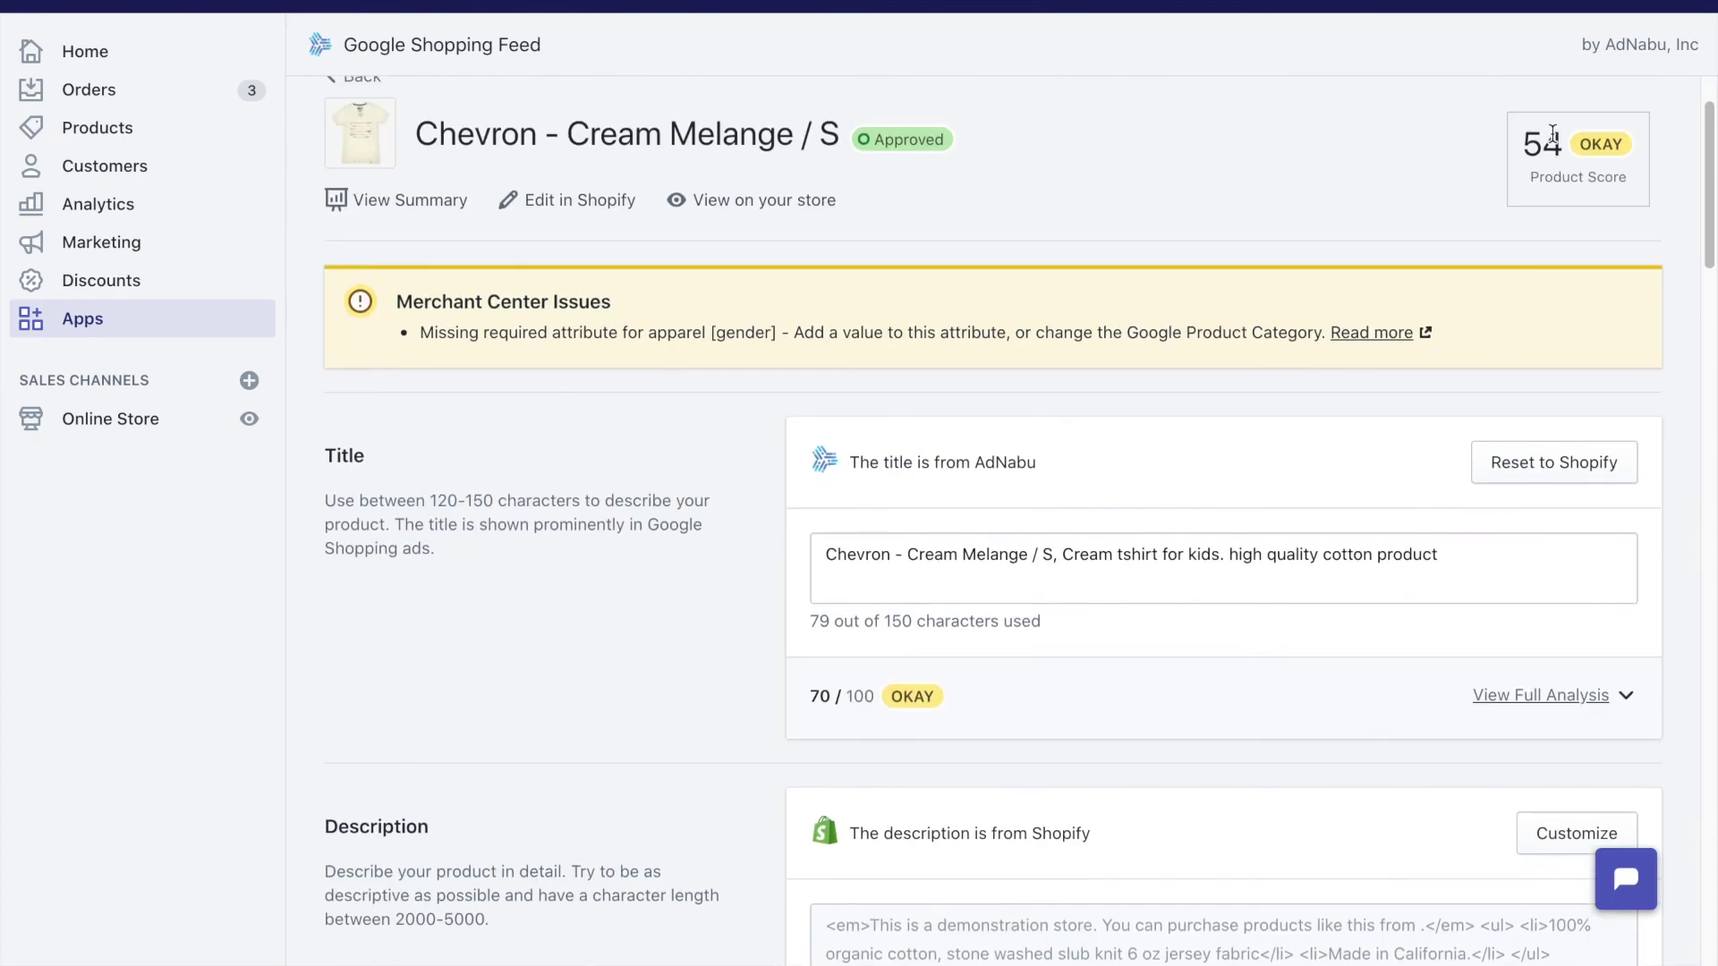